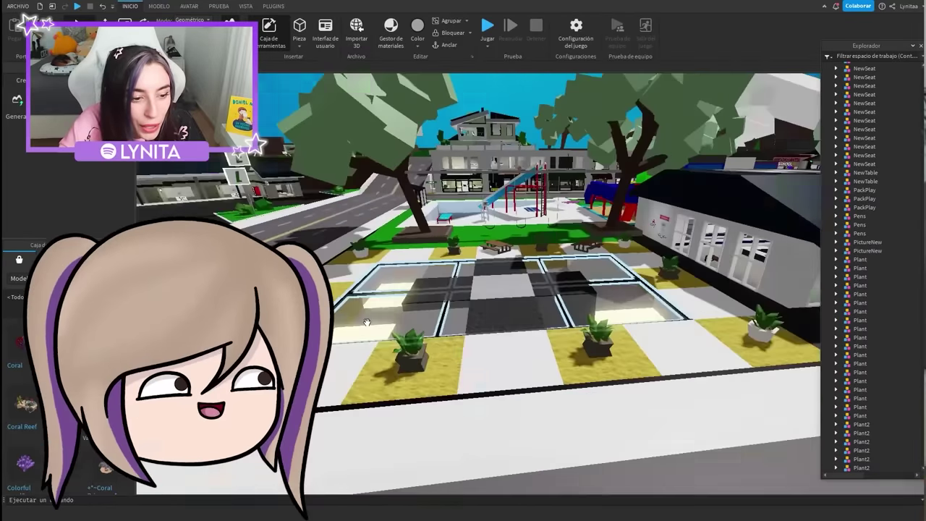
Insert the purple Corals model on a yellow brick tile at the plaza's edge and lower it onto the ground.
{"action": "key", "text": "w"}
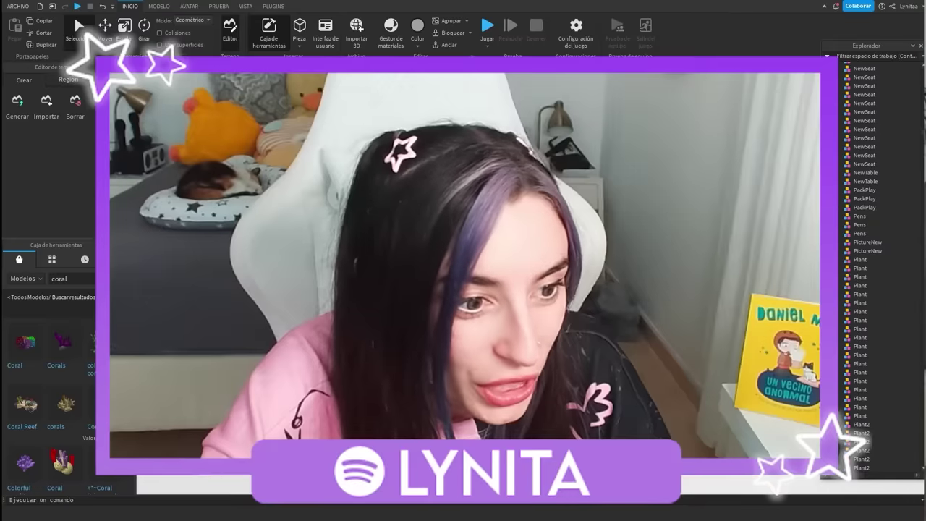
{"action": "left_click_drag", "start_coordinate": [107, 405], "coordinate": [379, 337]}
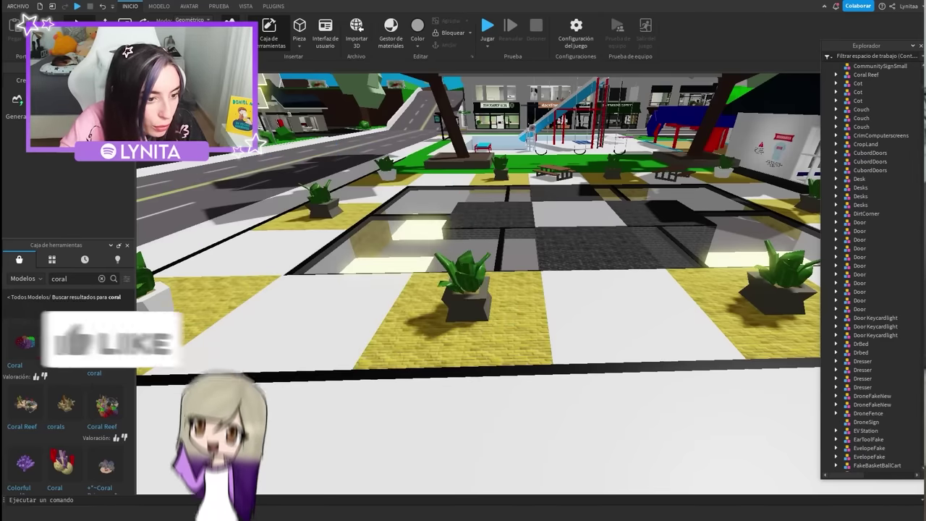
{"action": "left_click_drag", "start_coordinate": [63, 343], "coordinate": [404, 321]}
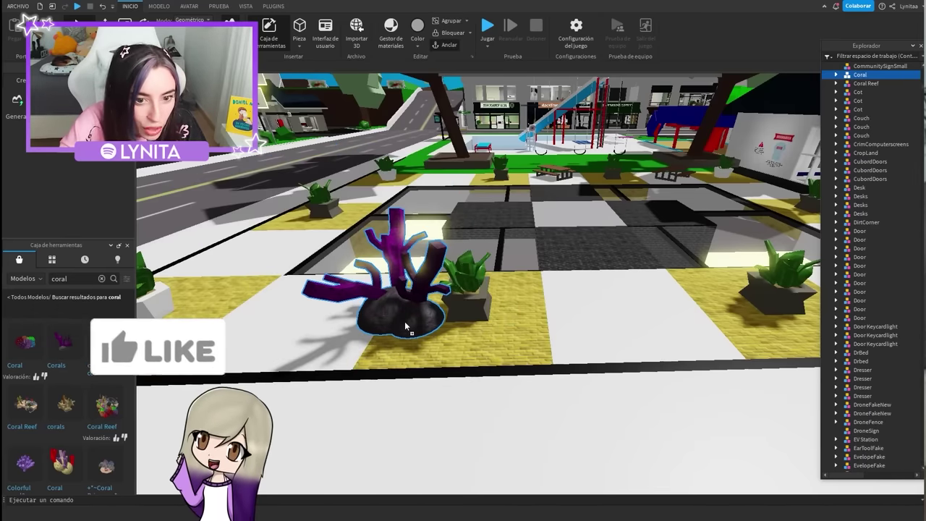
{"action": "right_click_drag", "start_coordinate": [536, 342], "coordinate": [531, 338]}
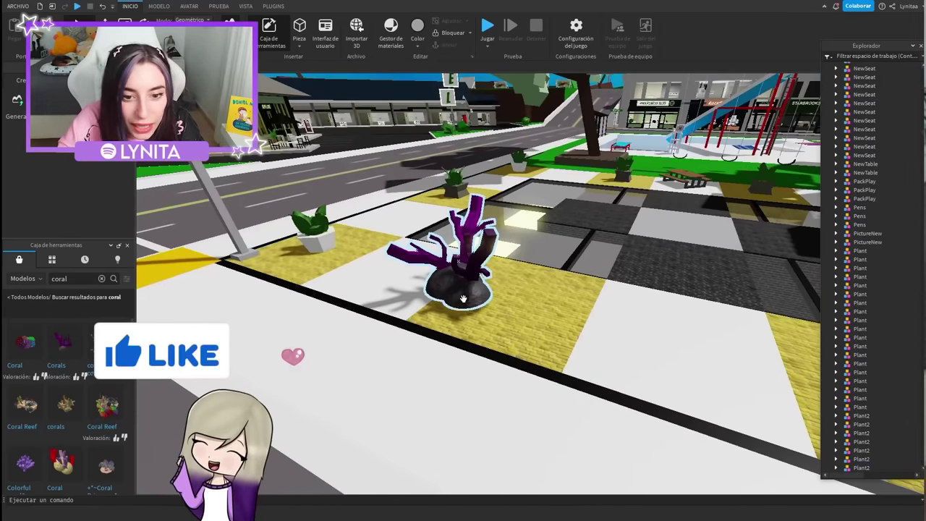
{"action": "right_click_drag", "start_coordinate": [533, 329], "coordinate": [513, 369]}
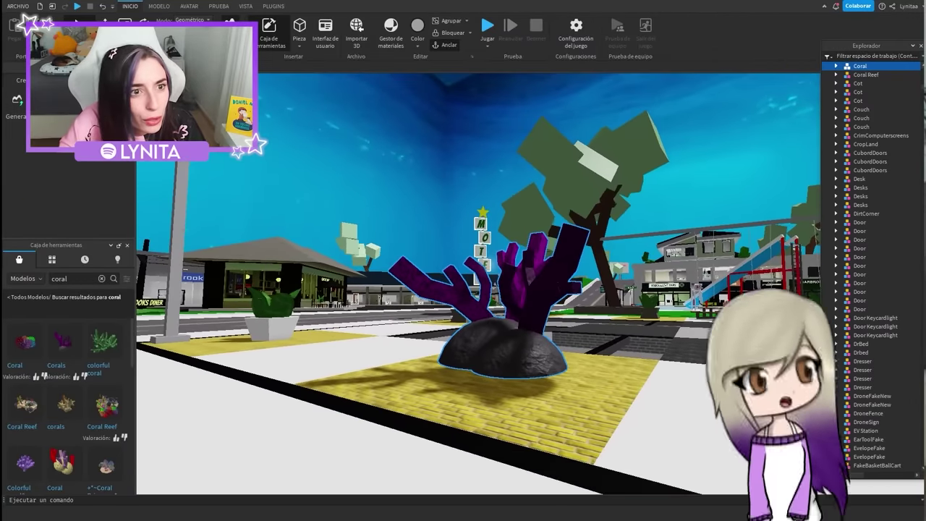
{"action": "left_click_drag", "start_coordinate": [510, 214], "coordinate": [510, 231]}
{"action": "right_click_drag", "start_coordinate": [463, 390], "coordinate": [487, 382]}
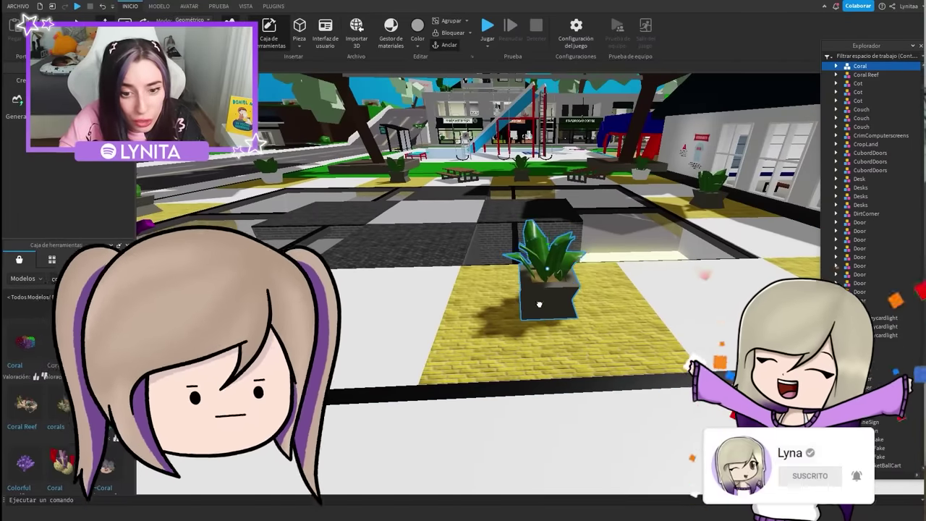
Replace the dark potted plant on the neighbouring yellow tile with the purple Colorful coral model.
{"action": "left_click", "coordinate": [541, 305]}
{"action": "key", "text": "Delete"}
{"action": "left_click_drag", "start_coordinate": [23, 467], "coordinate": [552, 326]}
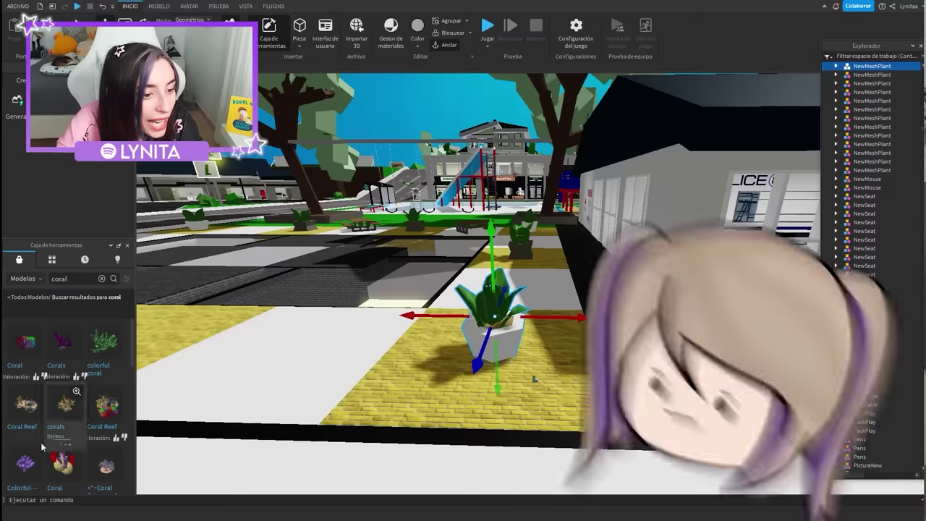
Replace the white-potted plant on the yellow tile near the police station with a pink and yellow coral model.
{"action": "key", "text": "Delete"}
{"action": "scroll", "coordinate": [37, 452], "scroll_direction": "down", "scroll_amount": 3}
{"action": "left_click_drag", "start_coordinate": [479, 383], "coordinate": [510, 391]}
{"action": "right_click_drag", "start_coordinate": [511, 391], "coordinate": [511, 391]}
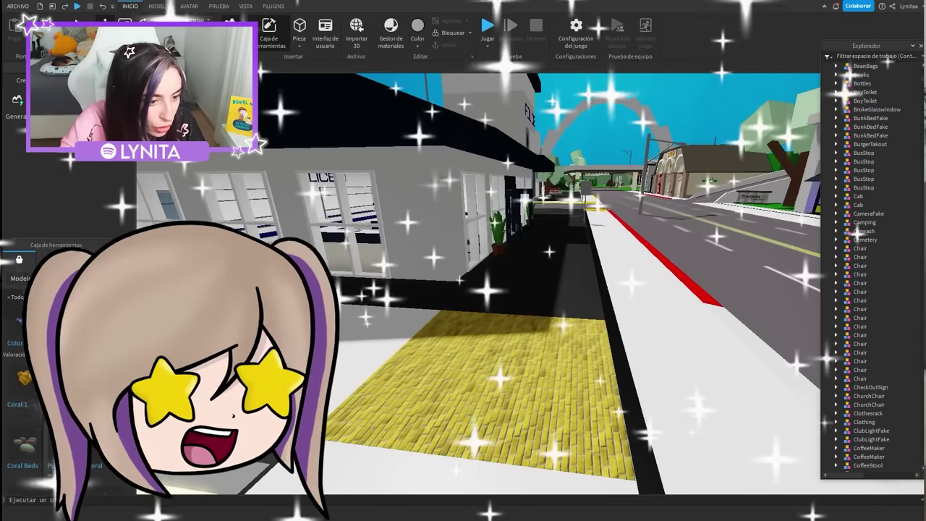
{"action": "left_click_drag", "start_coordinate": [64, 439], "coordinate": [488, 393]}
{"action": "key", "text": "Delete"}
{"action": "scroll", "coordinate": [94, 447], "scroll_direction": "down", "scroll_amount": 1}
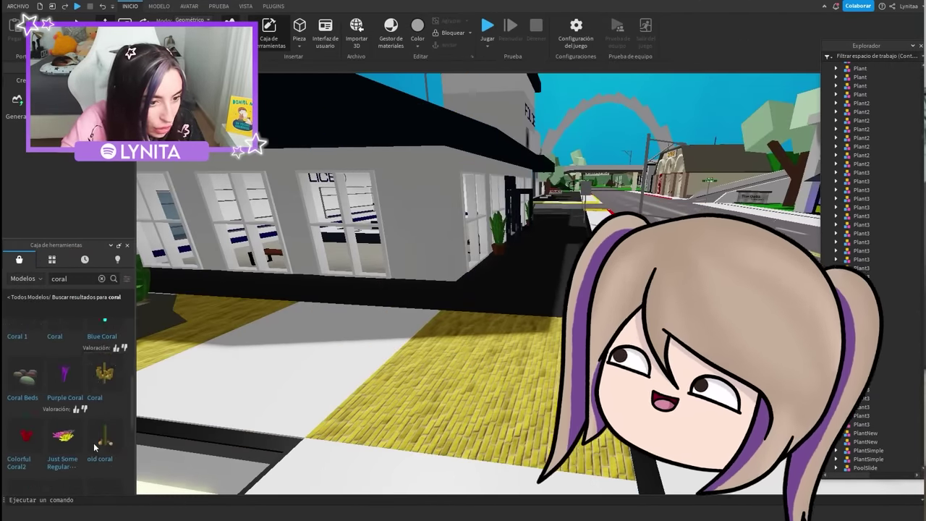
{"action": "left_click_drag", "start_coordinate": [67, 371], "coordinate": [482, 389]}
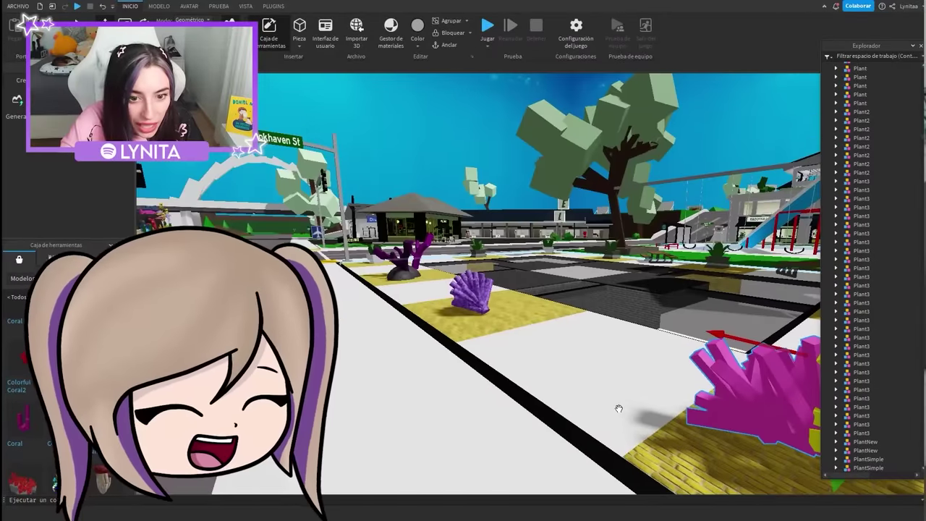
Delete the potted plant on the yellow corner tile beside the street sign post.
{"action": "key", "text": "w"}
{"action": "key", "text": "s"}
{"action": "right_click_drag", "start_coordinate": [619, 409], "coordinate": [619, 409]}
{"action": "key", "text": "a"}
{"action": "left_click", "coordinate": [308, 301]}
{"action": "key", "text": "Delete"}
Try out the red Colorful Coral2 and another coral model on the cleared corner tile and delete them.
{"action": "left_click_drag", "start_coordinate": [29, 360], "coordinate": [304, 363]}
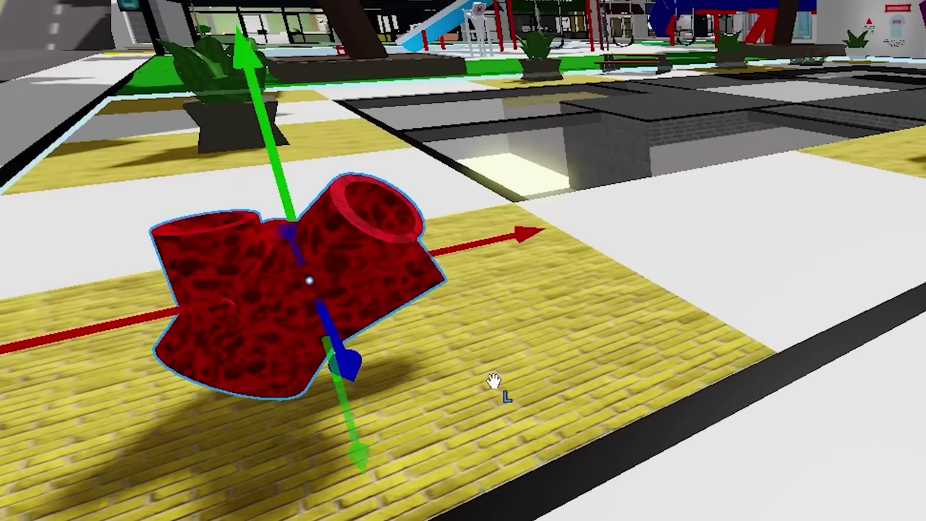
{"action": "right_click_drag", "start_coordinate": [422, 358], "coordinate": [421, 358]}
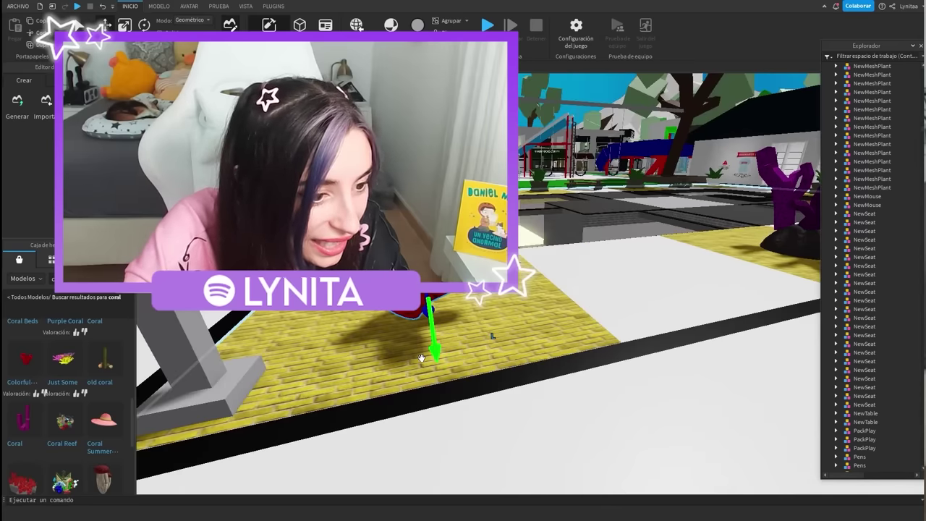
{"action": "key", "text": "Delete"}
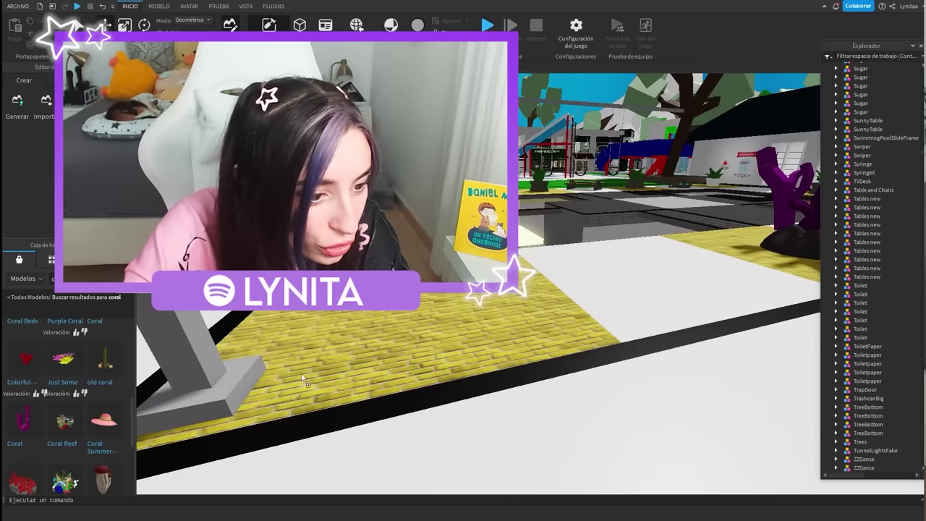
{"action": "left_click_drag", "start_coordinate": [302, 378], "coordinate": [390, 350]}
{"action": "key", "text": "Delete"}
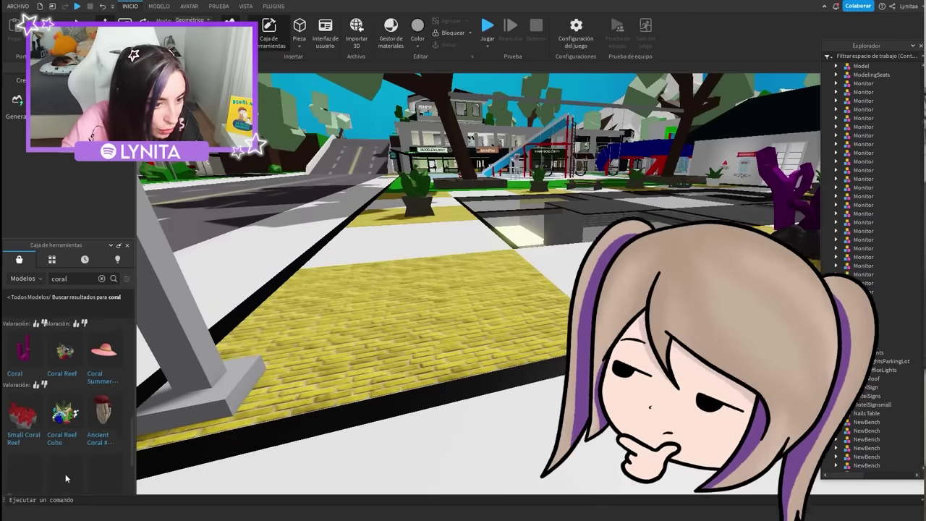
Find another coral model in the coral search results and place it on the cleared corner tile.
{"action": "scroll", "coordinate": [67, 453], "scroll_direction": "down", "scroll_amount": 3}
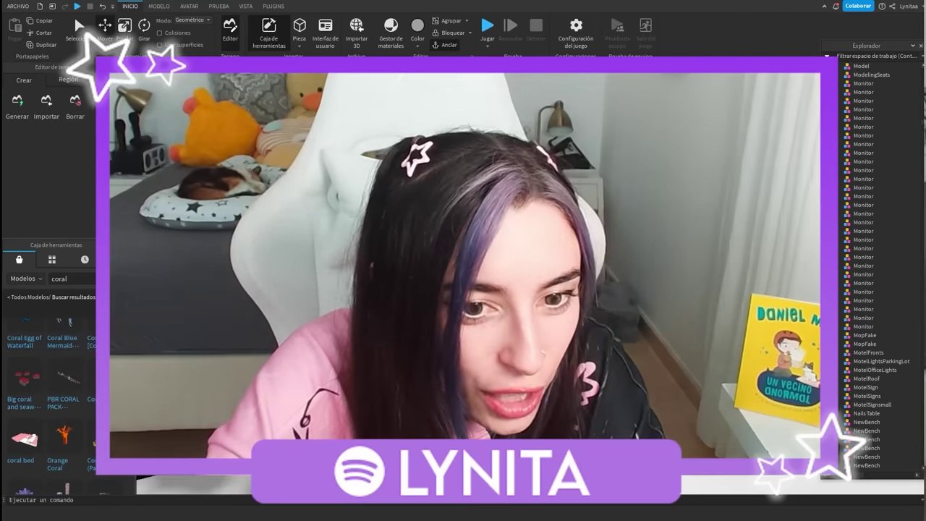
{"action": "scroll", "coordinate": [47, 478], "scroll_direction": "down", "scroll_amount": 2}
{"action": "left_click_drag", "start_coordinate": [22, 402], "coordinate": [436, 361]}
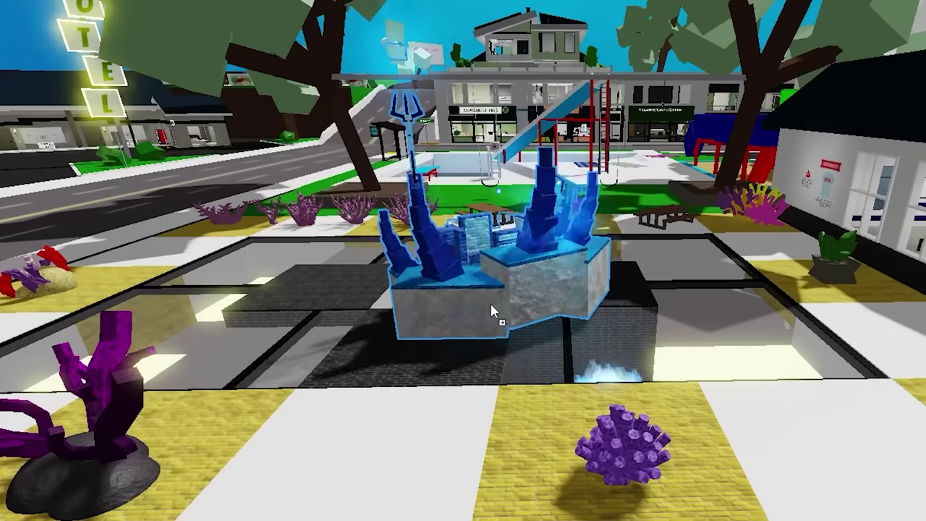
Place the blue Poseidon castle model in the middle of the plaza, over the dark tiles.
{"action": "left_click_drag", "start_coordinate": [361, 212], "coordinate": [736, 133]}
{"action": "right_click_drag", "start_coordinate": [561, 264], "coordinate": [561, 264]}
{"action": "key", "text": "w"}
{"action": "key", "text": "s"}
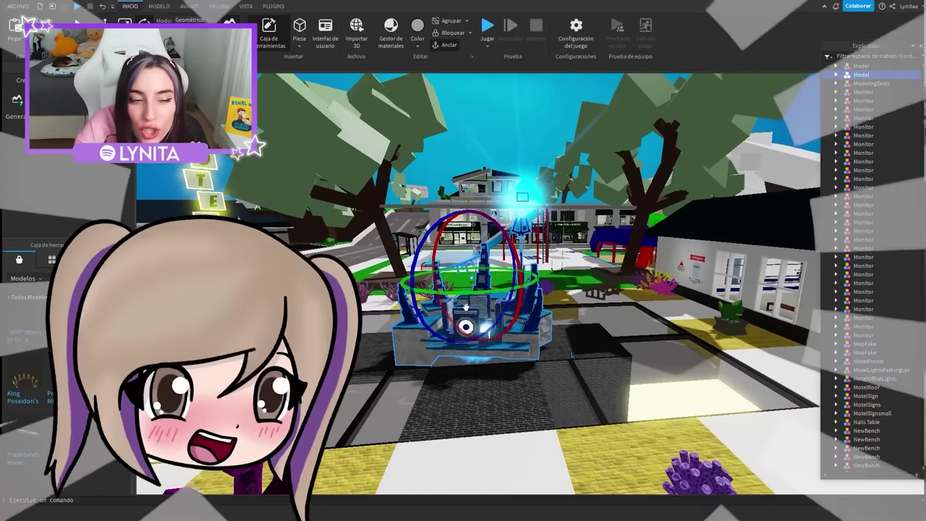
Scale up the Poseidon castle so it fills more of the plaza's centre.
{"action": "key", "text": "ctrl+3"}
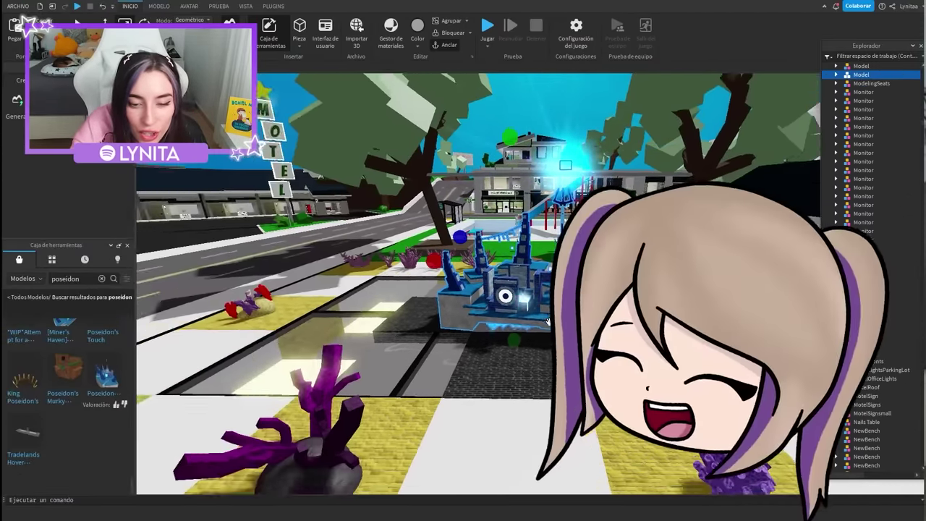
{"action": "scroll", "coordinate": [548, 321], "scroll_direction": "down", "scroll_amount": 3}
{"action": "right_click_drag", "start_coordinate": [547, 322], "coordinate": [539, 331]}
{"action": "left_click_drag", "start_coordinate": [575, 282], "coordinate": [604, 297]}
{"action": "left_click_drag", "start_coordinate": [597, 265], "coordinate": [619, 271]}
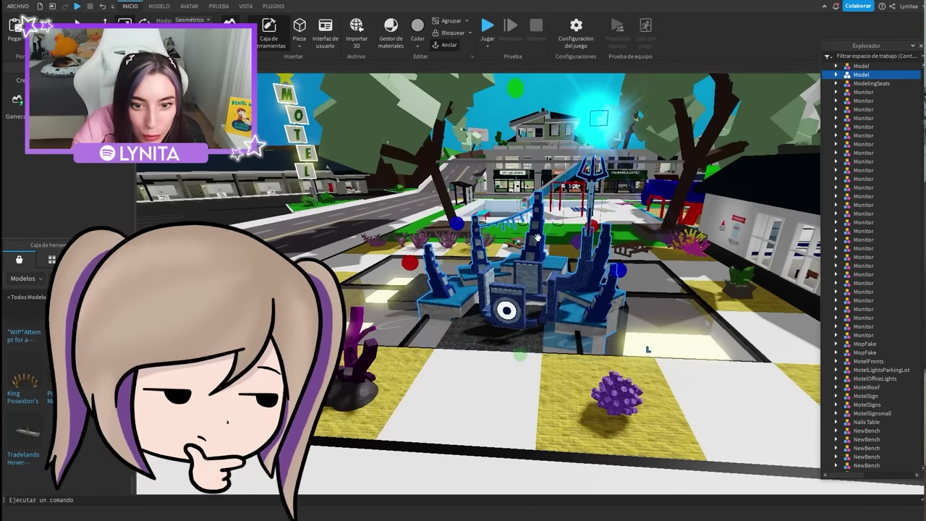
Adjust the Poseidon castle's placement and rotate it so its round eye faces the front of the plaza.
{"action": "left_click_drag", "start_coordinate": [537, 237], "coordinate": [530, 214]}
{"action": "mouse_move", "coordinate": [518, 287]}
{"action": "left_mouse_down"}
{"action": "mouse_move", "coordinate": [544, 289]}
{"action": "mouse_move", "coordinate": [527, 283]}
{"action": "left_mouse_up"}
{"action": "key", "text": "a"}
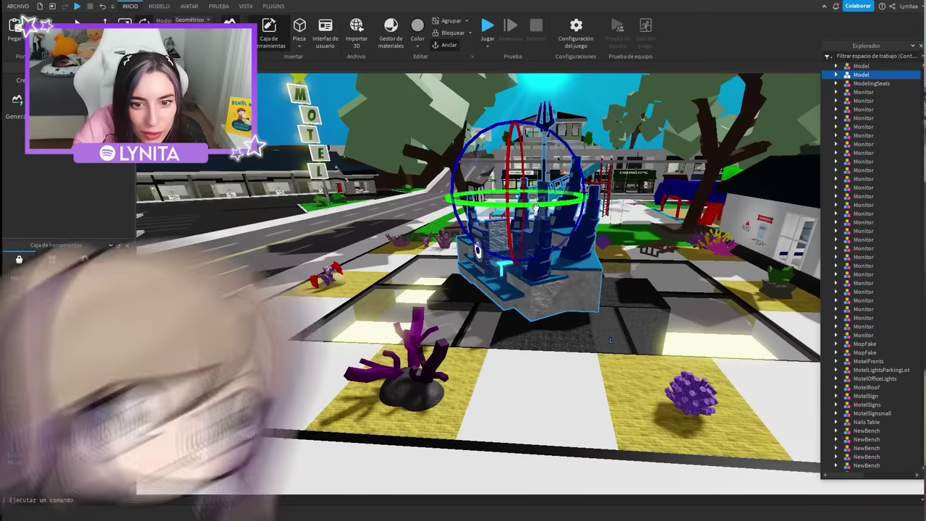
{"action": "left_click_drag", "start_coordinate": [512, 188], "coordinate": [551, 206]}
{"action": "key", "text": "d"}
{"action": "right_click_drag", "start_coordinate": [477, 255], "coordinate": [496, 240]}
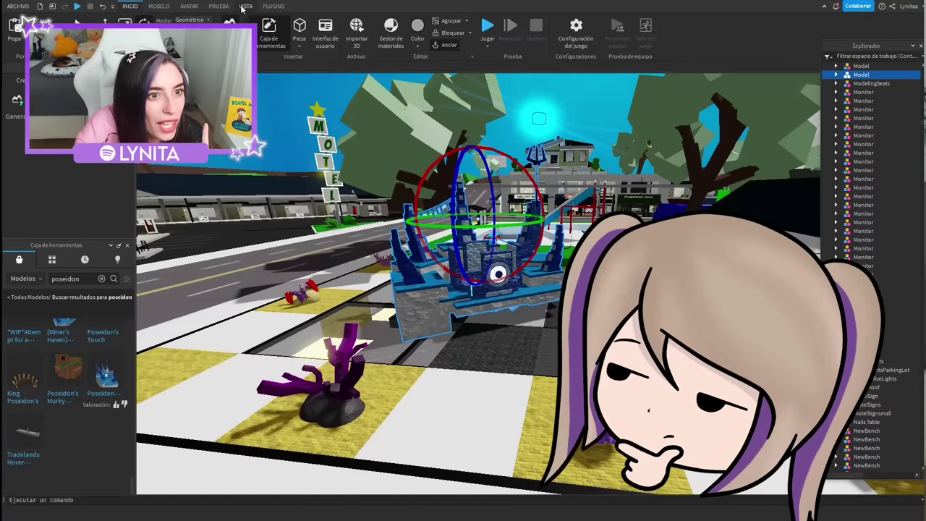
Try to rotate the Poseidon castle with the Buildv4 plugin.
{"action": "left_click", "coordinate": [271, 7]}
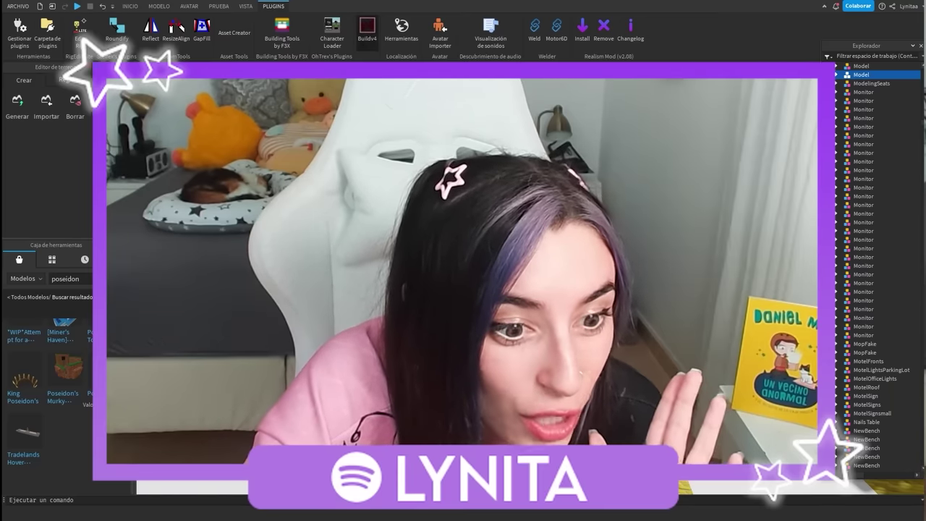
{"action": "left_click", "coordinate": [475, 313]}
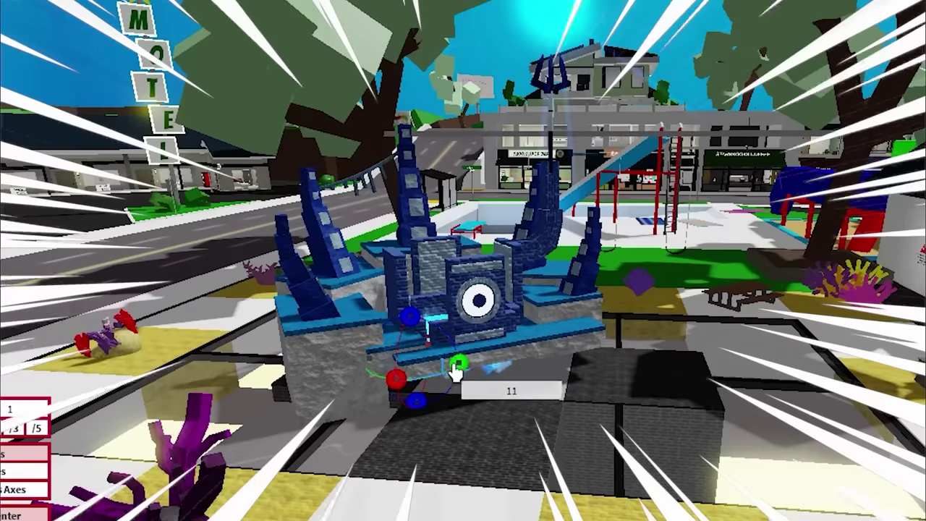
{"action": "left_click", "coordinate": [494, 243]}
{"action": "left_click", "coordinate": [482, 266]}
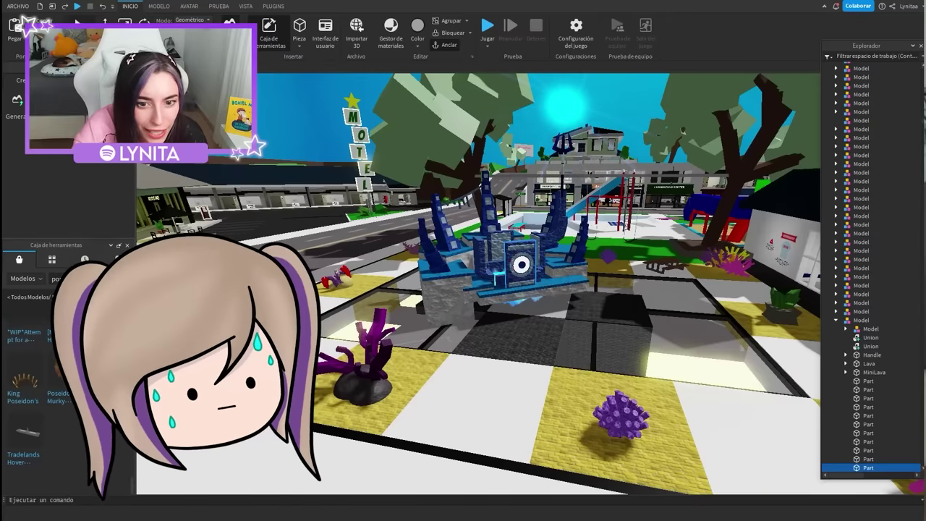
Select the whole Poseidon castle model and reposition it over the dark tiles at the plaza's centre.
{"action": "left_click", "coordinate": [514, 247]}
{"action": "left_click_drag", "start_coordinate": [514, 247], "coordinate": [545, 261]}
{"action": "right_click_drag", "start_coordinate": [602, 316], "coordinate": [603, 317]}
{"action": "key", "text": "w"}
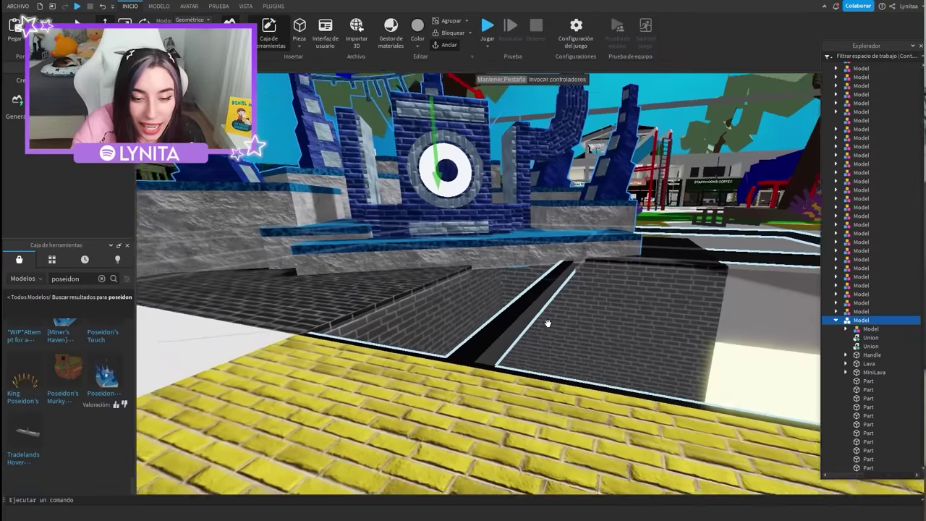
{"action": "scroll", "coordinate": [463, 290], "scroll_direction": "down", "scroll_amount": 5}
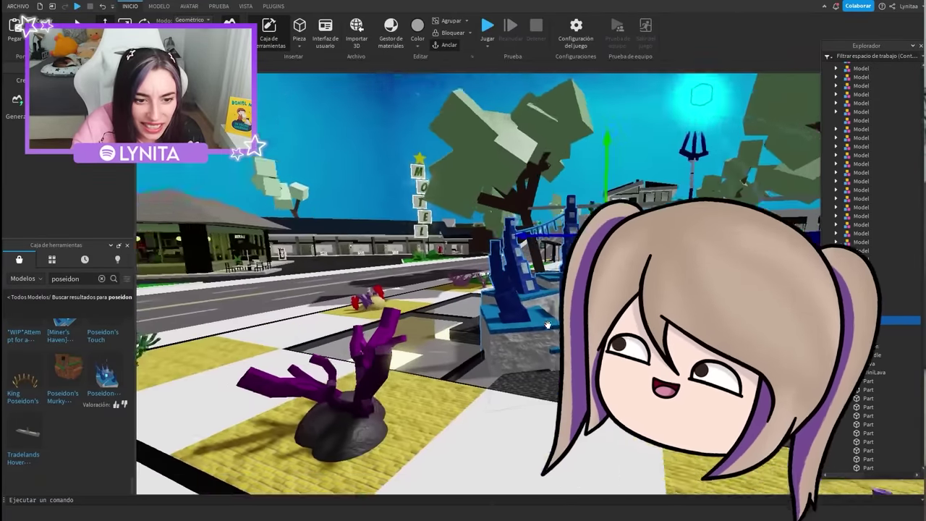
{"action": "right_click_drag", "start_coordinate": [548, 324], "coordinate": [548, 323]}
{"action": "scroll", "coordinate": [548, 323], "scroll_direction": "down", "scroll_amount": 5}
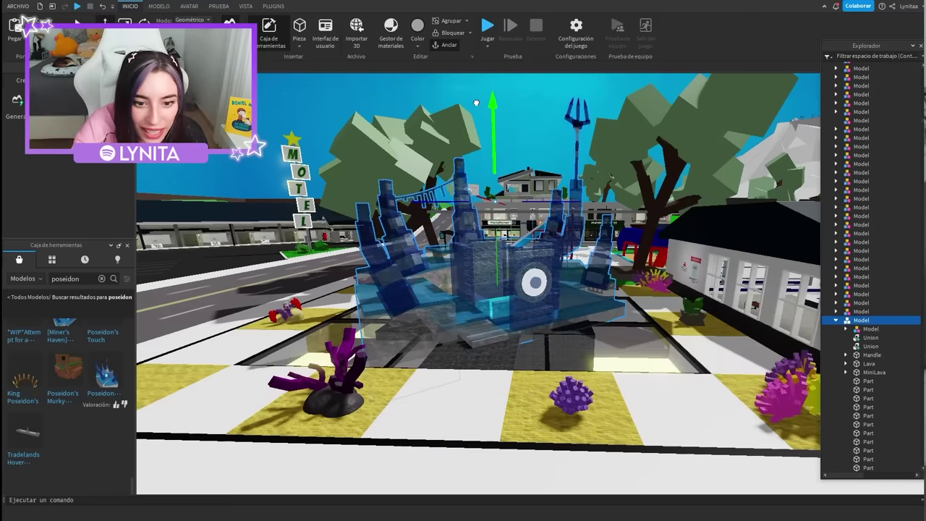
{"action": "left_click", "coordinate": [287, 132]}
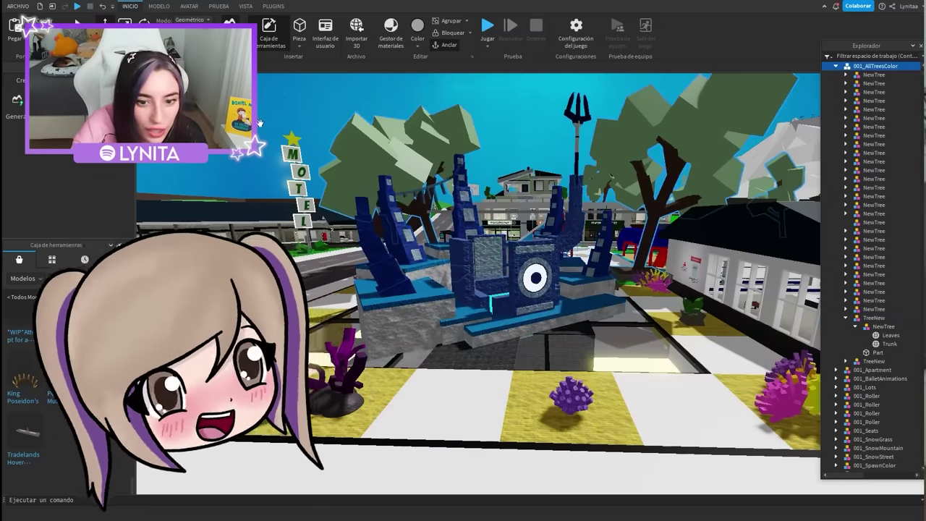
Delete the swimming pool's surface and its grey side wall beside the slide.
{"action": "right_click_drag", "start_coordinate": [599, 326], "coordinate": [599, 327]}
{"action": "scroll", "coordinate": [599, 326], "scroll_direction": "up", "scroll_amount": 4}
{"action": "scroll", "coordinate": [599, 326], "scroll_direction": "down", "scroll_amount": 3}
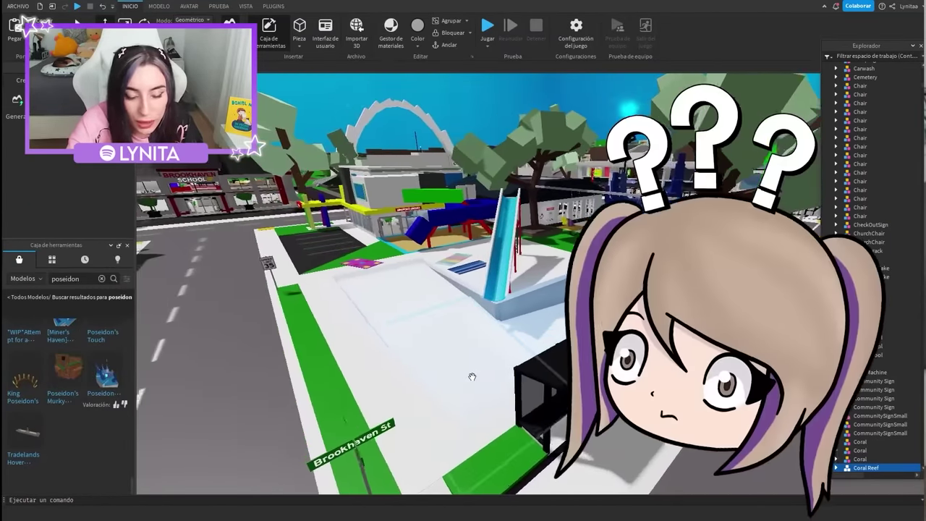
{"action": "right_click_drag", "start_coordinate": [472, 376], "coordinate": [471, 376]}
{"action": "left_click", "coordinate": [445, 356]}
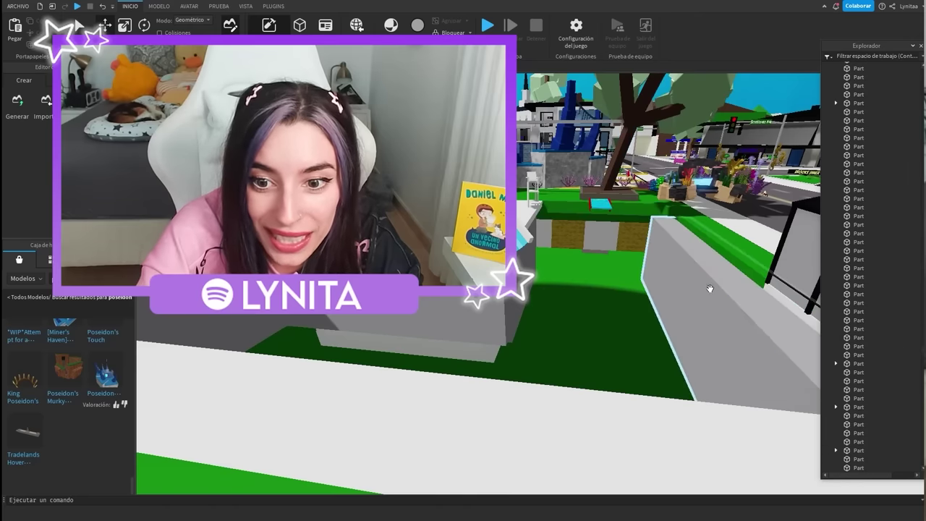
{"action": "left_click", "coordinate": [709, 288]}
{"action": "key", "text": "Delete"}
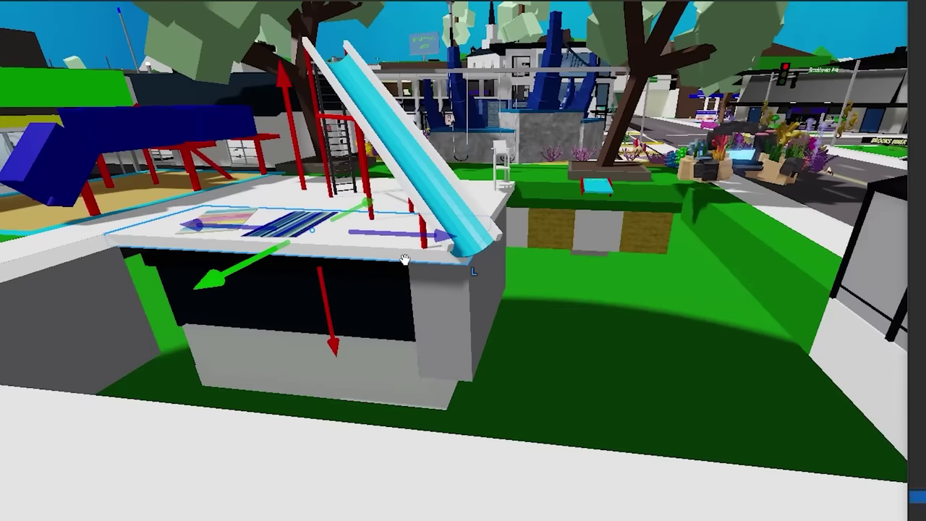
Delete the pool slide with its red supports, the ladder and the white deck slabs beneath them.
{"action": "left_click", "coordinate": [436, 243]}
{"action": "key", "text": "Delete"}
{"action": "left_click", "coordinate": [418, 167]}
{"action": "key", "text": "Delete"}
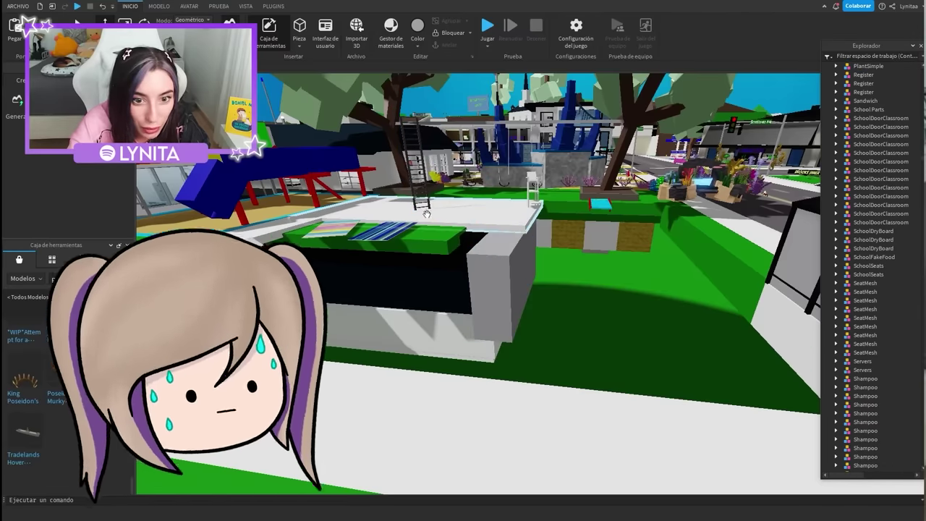
{"action": "left_click", "coordinate": [348, 174]}
{"action": "left_click", "coordinate": [423, 197]}
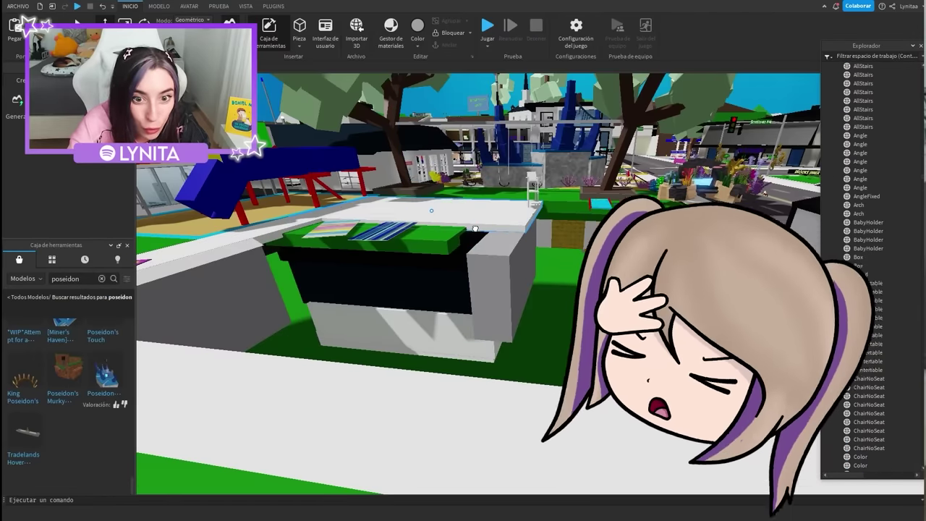
{"action": "key", "text": "Delete"}
Delete the grey block at the deck's corner and the blue striped towel.
{"action": "left_click", "coordinate": [496, 249]}
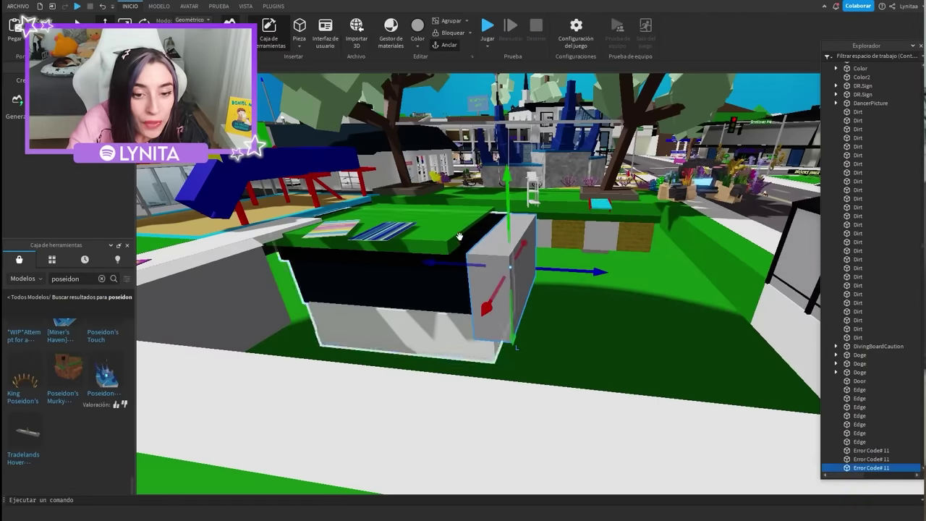
{"action": "key", "text": "Delete"}
{"action": "left_click", "coordinate": [399, 232]}
{"action": "key", "text": "Delete"}
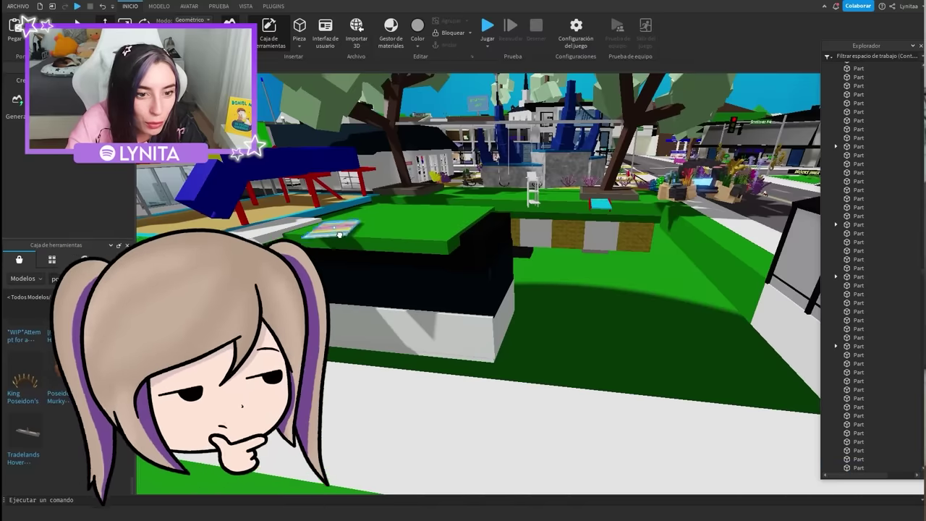
Delete the rainbow-striped towel on the grass slab and the pale slab beside the emptied pool.
{"action": "left_click", "coordinate": [337, 231]}
{"action": "key", "text": "Delete"}
{"action": "left_click", "coordinate": [314, 434]}
{"action": "key", "text": "Delete"}
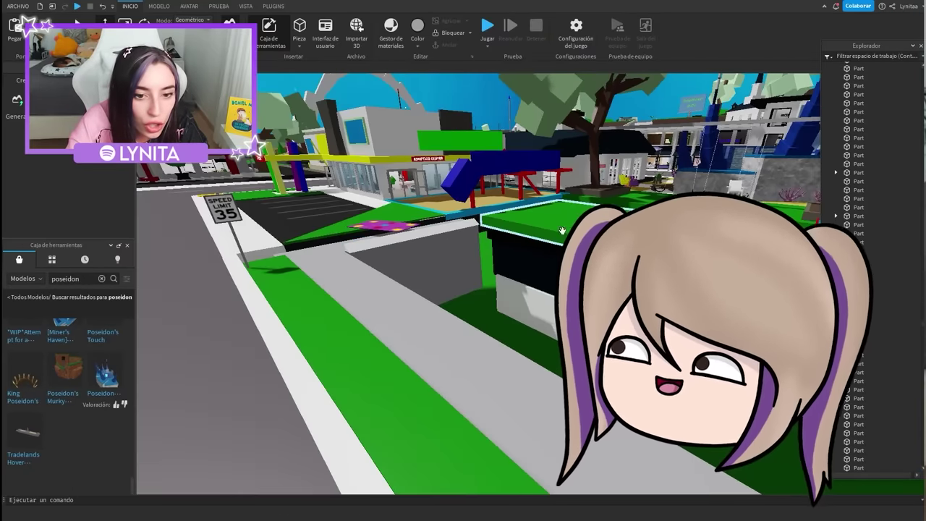
Stretch the raised green slab beside the slide so that it covers the emptied swimming pool.
{"action": "left_click", "coordinate": [578, 225]}
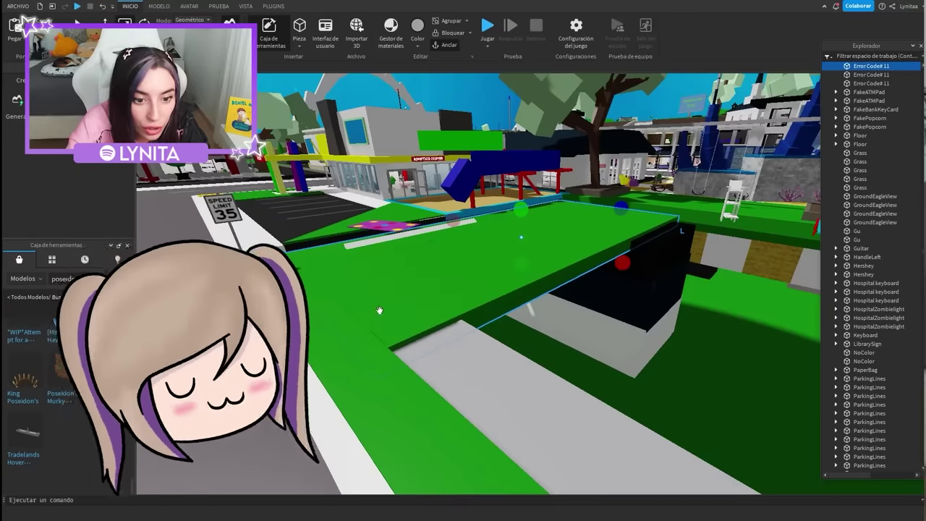
{"action": "key", "text": "s"}
{"action": "right_click_drag", "start_coordinate": [408, 315], "coordinate": [409, 315]}
{"action": "key", "text": "a"}
{"action": "key", "text": "w"}
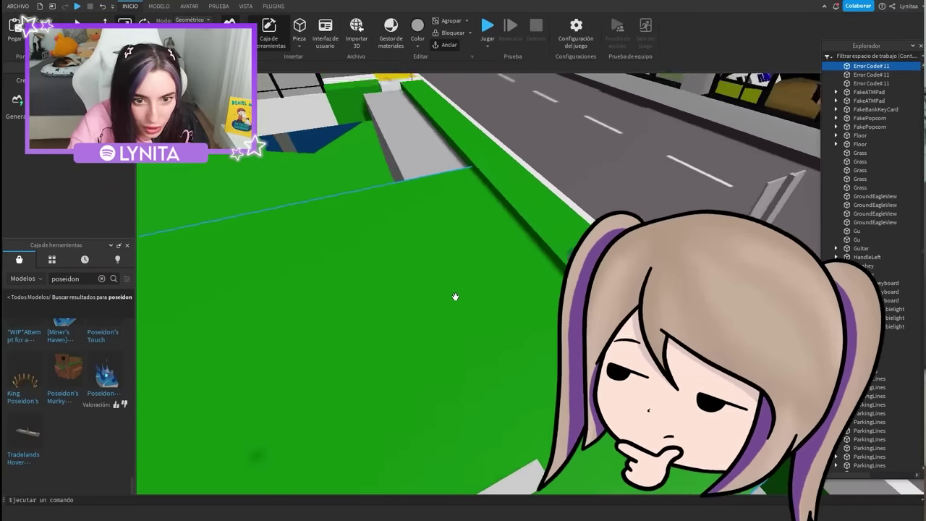
{"action": "right_click_drag", "start_coordinate": [455, 297], "coordinate": [456, 298]}
{"action": "key", "text": "Delete"}
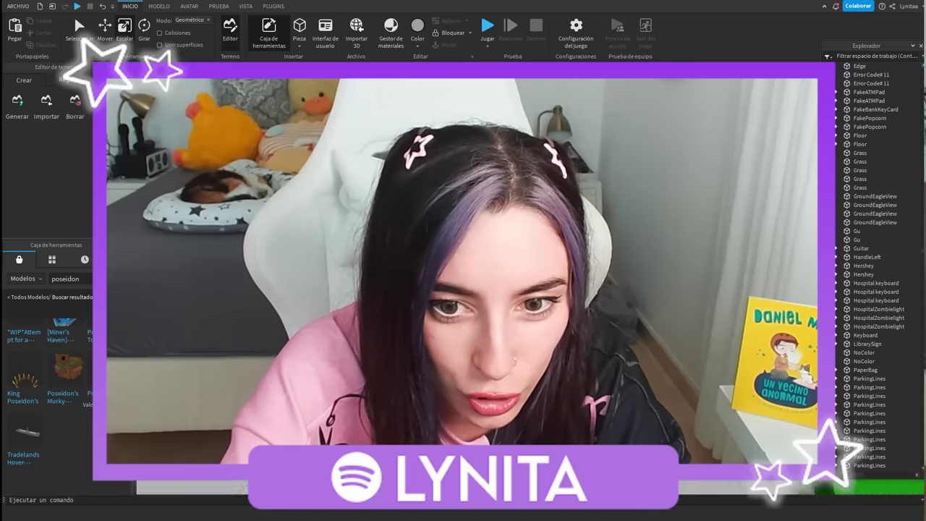
{"action": "left_click", "coordinate": [384, 201]}
{"action": "right_click_drag", "start_coordinate": [528, 232], "coordinate": [528, 233]}
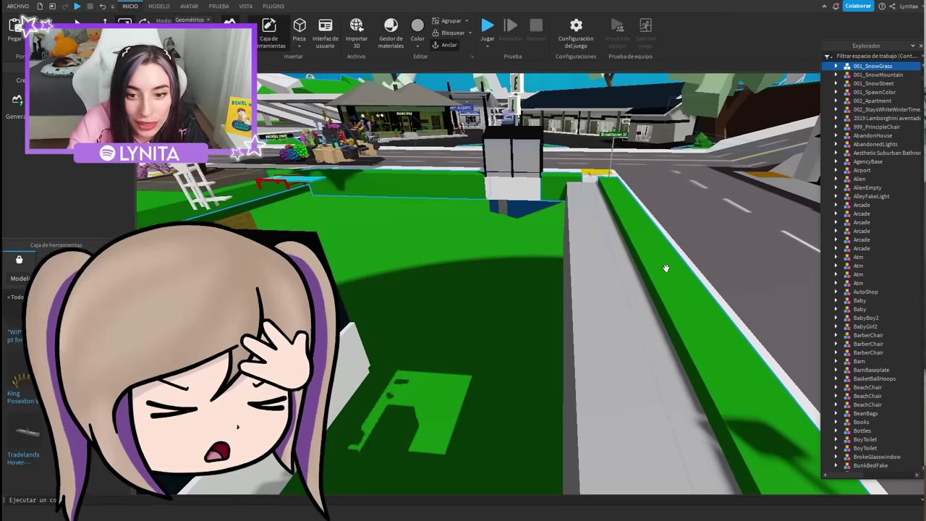
{"action": "right_click_drag", "start_coordinate": [543, 184], "coordinate": [544, 189]}
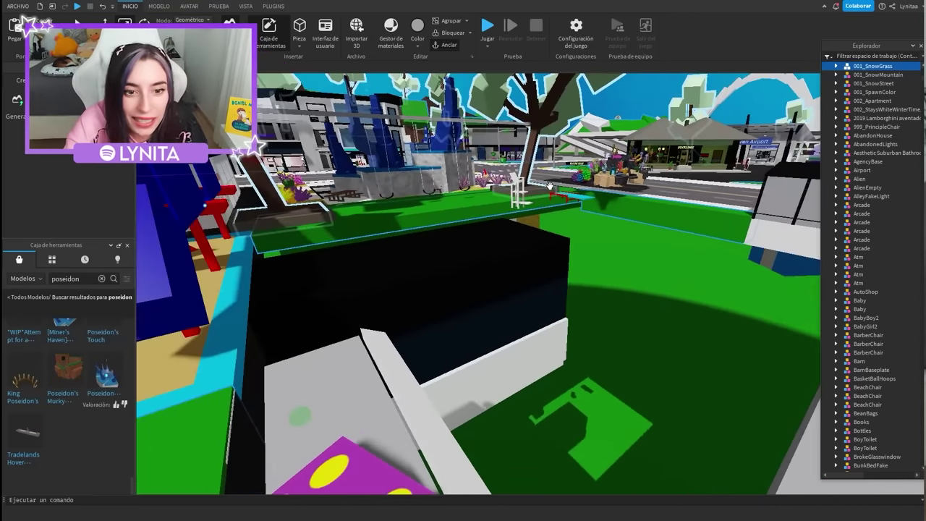
{"action": "key", "text": "ctrl+z"}
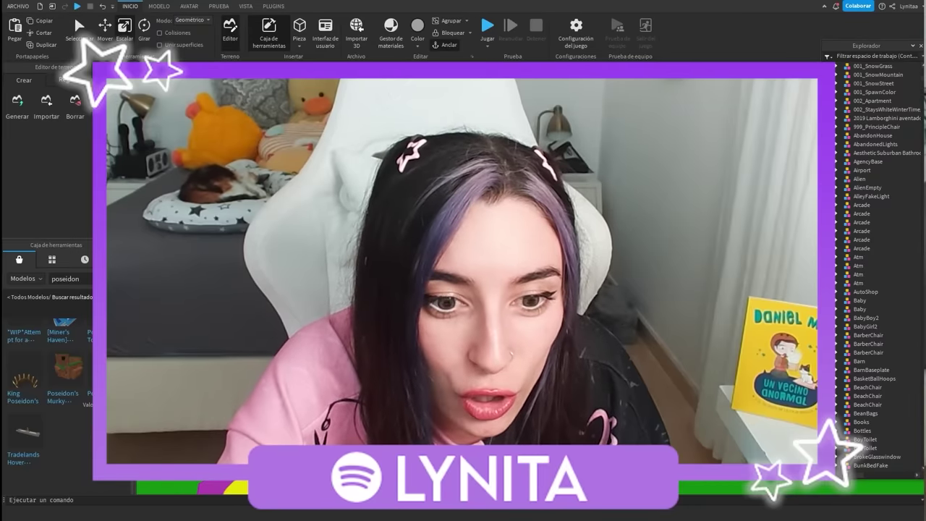
Finish covering the pool hole with the grass slab and delete the diving board together with the white lifeguard chair.
{"action": "right_click_drag", "start_coordinate": [497, 265], "coordinate": [498, 266]}
{"action": "left_click_drag", "start_coordinate": [499, 273], "coordinate": [499, 266]}
{"action": "right_click_drag", "start_coordinate": [518, 266], "coordinate": [518, 266]}
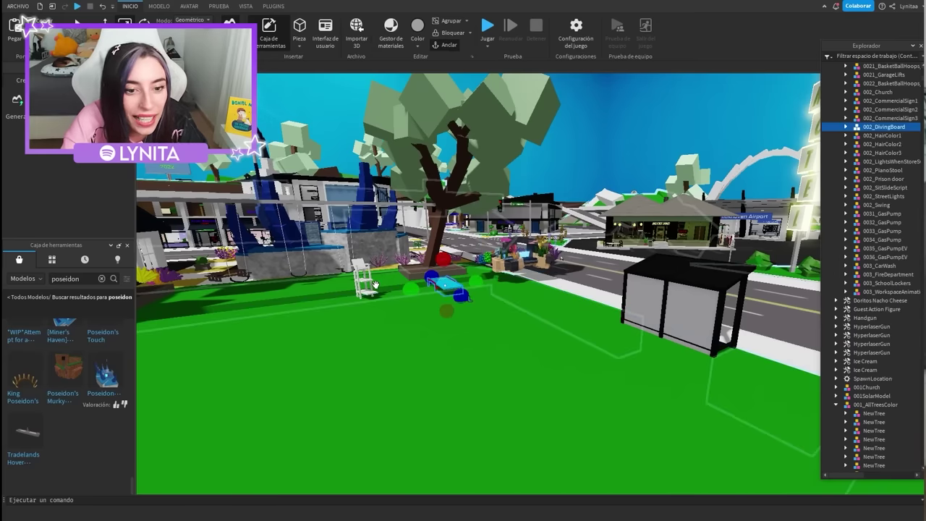
{"action": "key", "text": "Delete"}
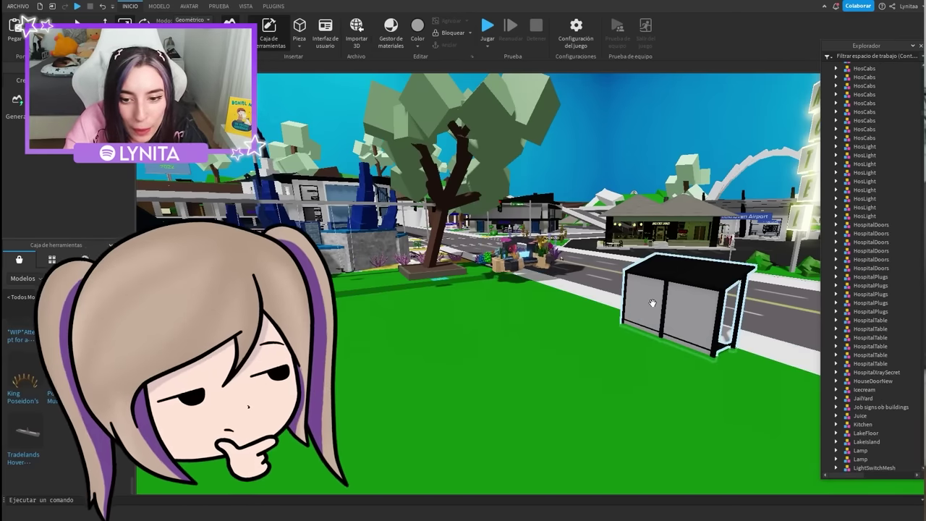
Widen the grass slab to close the remaining gap along the tree planter.
{"action": "right_click_drag", "start_coordinate": [519, 351], "coordinate": [518, 350]}
{"action": "key", "text": "w"}
{"action": "key", "text": "w"}
{"action": "left_click", "coordinate": [529, 342]}
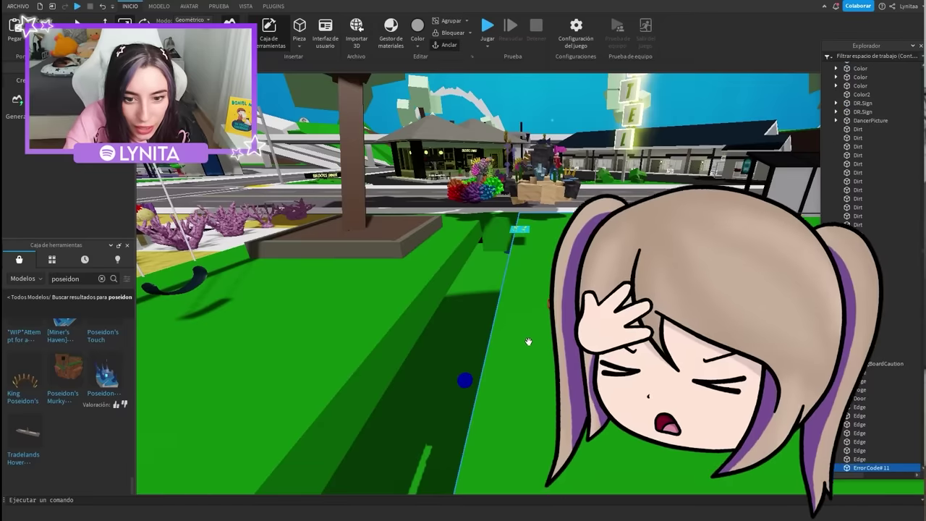
{"action": "left_click_drag", "start_coordinate": [475, 379], "coordinate": [381, 373]}
Move the Coral Reef model from the roadside onto the new lawn.
{"action": "key", "text": "s"}
{"action": "right_click_drag", "start_coordinate": [442, 374], "coordinate": [438, 373]}
{"action": "left_click_drag", "start_coordinate": [595, 239], "coordinate": [322, 395]}
{"action": "right_click_drag", "start_coordinate": [597, 281], "coordinate": [597, 281]}
{"action": "key", "text": "w"}
{"action": "key", "text": "d"}
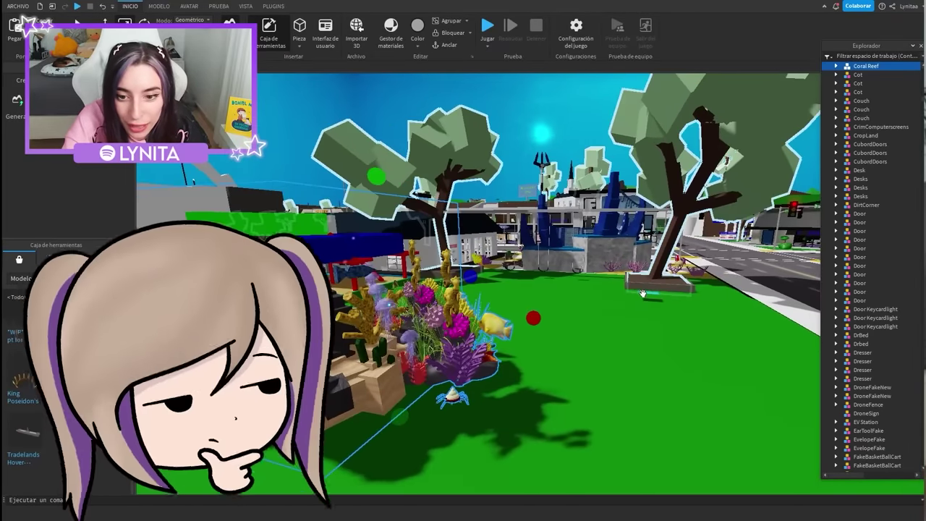
Delete the small cyan "Warning Danger!" sign lying on the lawn near the tree.
{"action": "left_click", "coordinate": [651, 292]}
{"action": "right_click_drag", "start_coordinate": [381, 286], "coordinate": [381, 286]}
{"action": "key", "text": "w"}
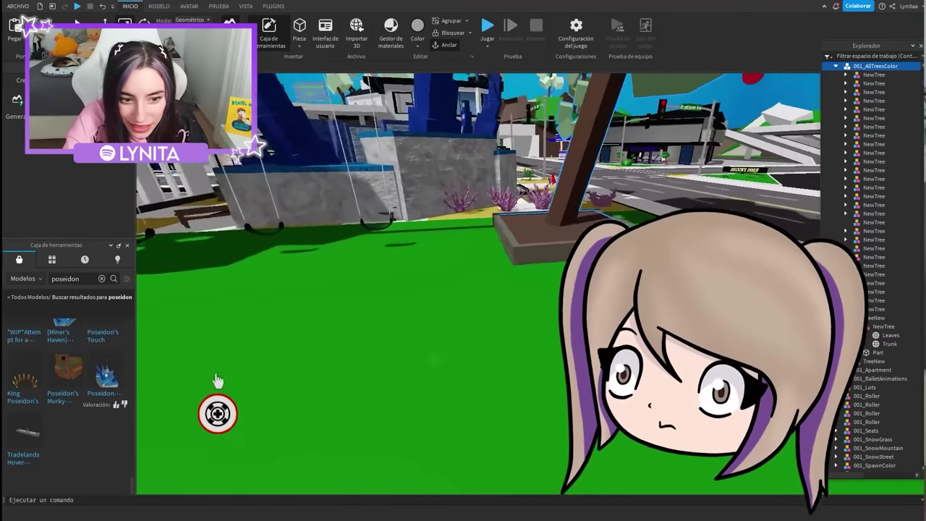
{"action": "right_click_drag", "start_coordinate": [651, 297], "coordinate": [652, 296]}
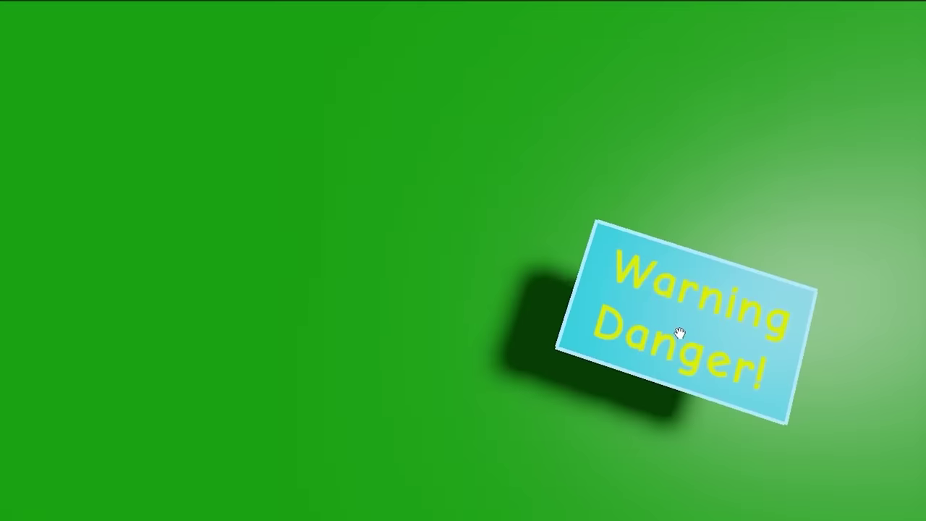
{"action": "right_click_drag", "start_coordinate": [681, 318], "coordinate": [682, 318]}
{"action": "key", "text": "Delete"}
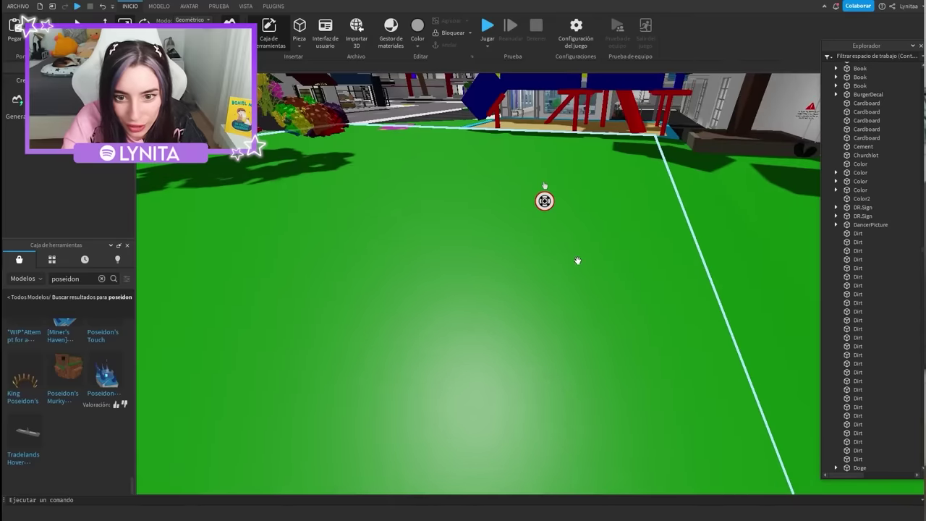
Reposition the Coral Reef on the lawn near the roadside tree in front of the Poseidon castle.
{"action": "right_click_drag", "start_coordinate": [570, 289], "coordinate": [449, 222]}
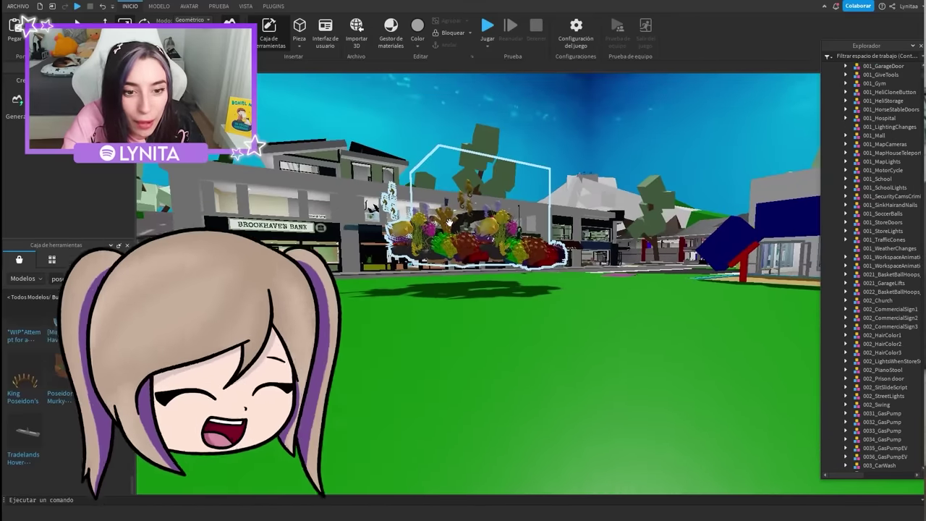
{"action": "left_click_drag", "start_coordinate": [450, 235], "coordinate": [458, 360]}
{"action": "right_click_drag", "start_coordinate": [458, 359], "coordinate": [458, 361]}
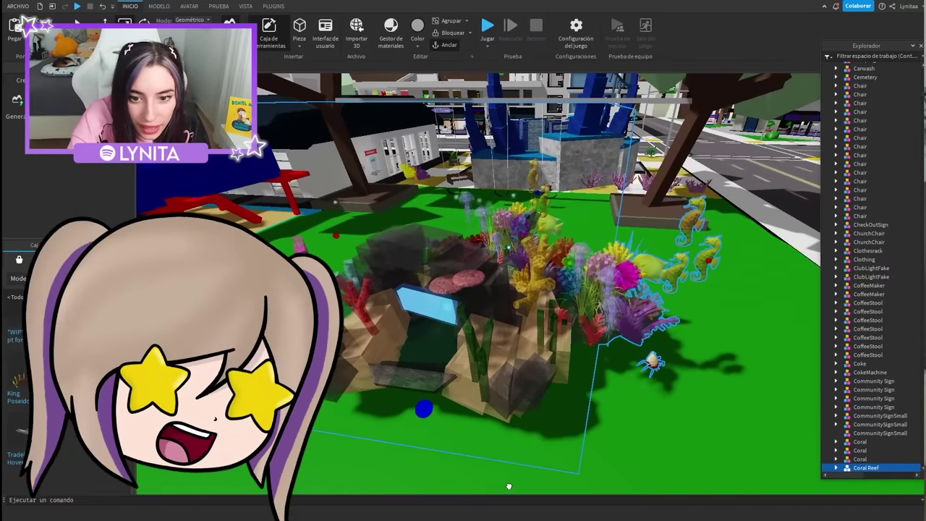
{"action": "right_click_drag", "start_coordinate": [542, 424], "coordinate": [603, 366]}
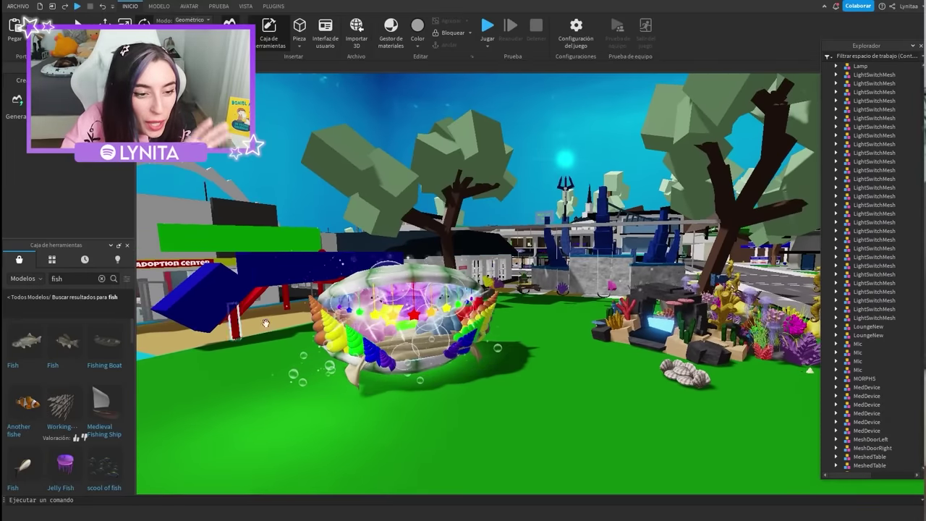
Select the giant rainbow seashell model, lower it onto the lawn and shift it back beside the blue slide.
{"action": "left_click", "coordinate": [418, 351]}
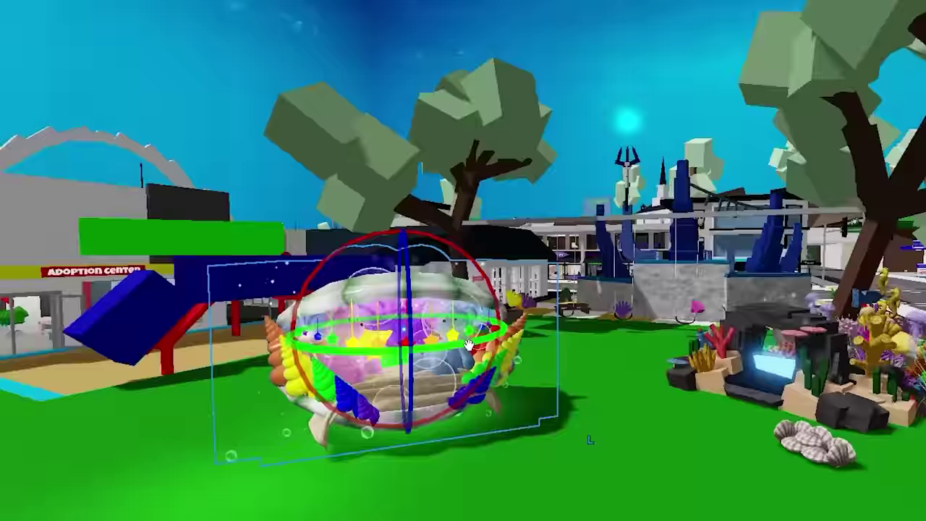
{"action": "scroll", "coordinate": [443, 331], "scroll_direction": "up", "scroll_amount": 5}
{"action": "right_click_drag", "start_coordinate": [442, 330], "coordinate": [464, 308]}
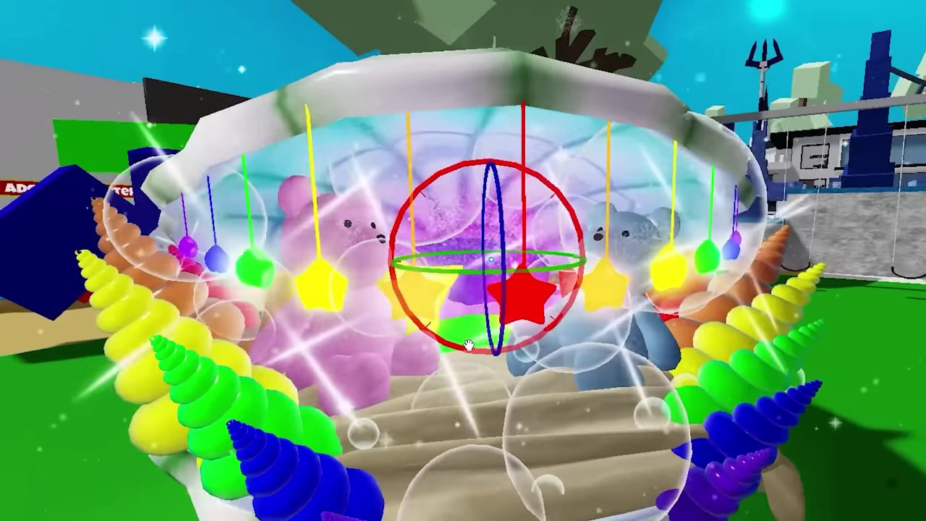
{"action": "scroll", "coordinate": [469, 346], "scroll_direction": "down", "scroll_amount": 5}
{"action": "right_click_drag", "start_coordinate": [469, 346], "coordinate": [480, 330]}
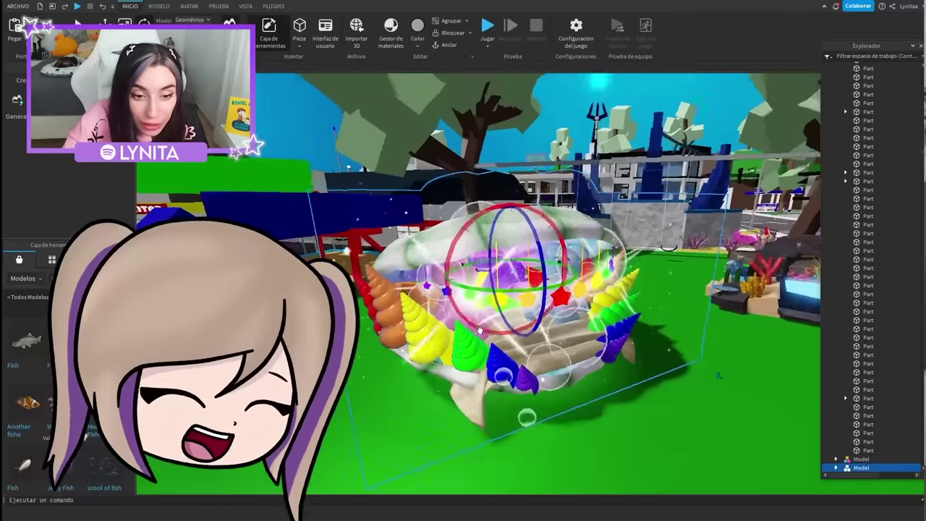
{"action": "scroll", "coordinate": [479, 329], "scroll_direction": "down", "scroll_amount": 2}
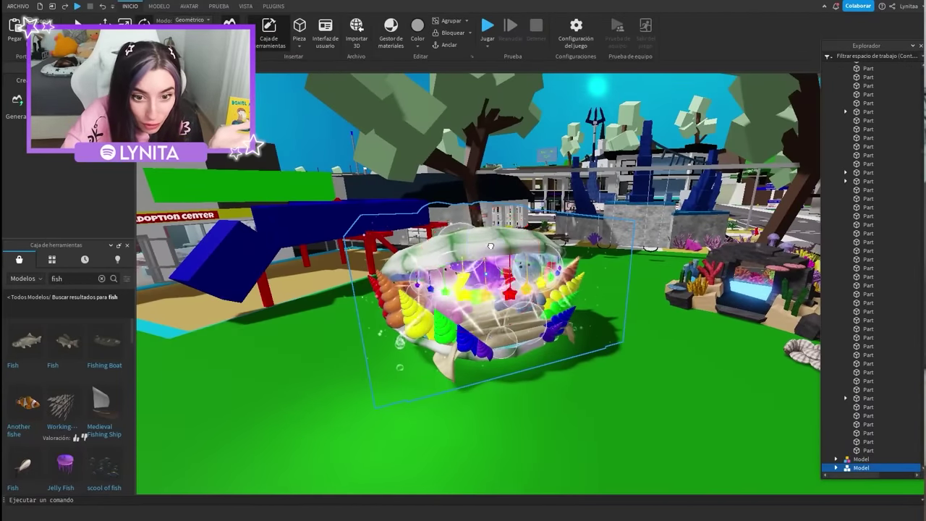
{"action": "key", "text": "ctrl+4"}
{"action": "key", "text": "ctrl+2"}
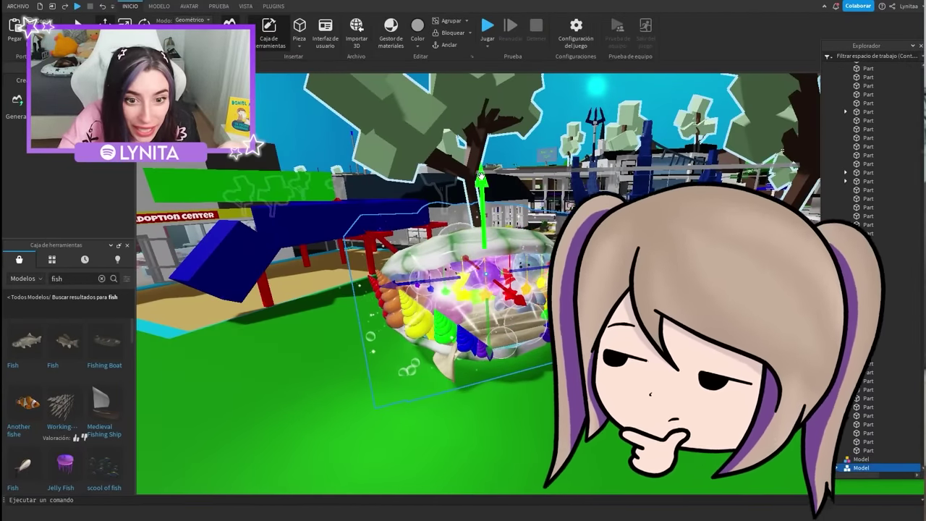
{"action": "left_click_drag", "start_coordinate": [480, 176], "coordinate": [479, 196]}
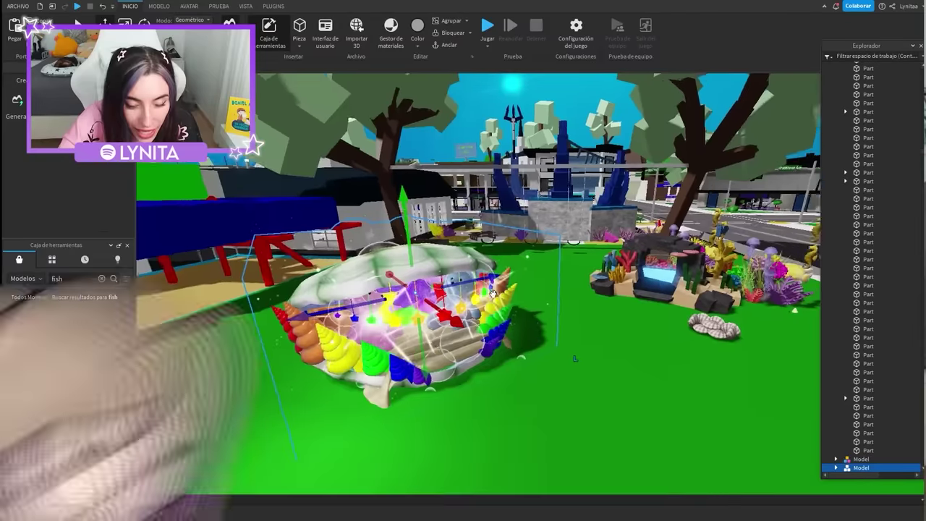
{"action": "right_click_drag", "start_coordinate": [574, 357], "coordinate": [494, 291]}
{"action": "left_click_drag", "start_coordinate": [510, 250], "coordinate": [322, 250]}
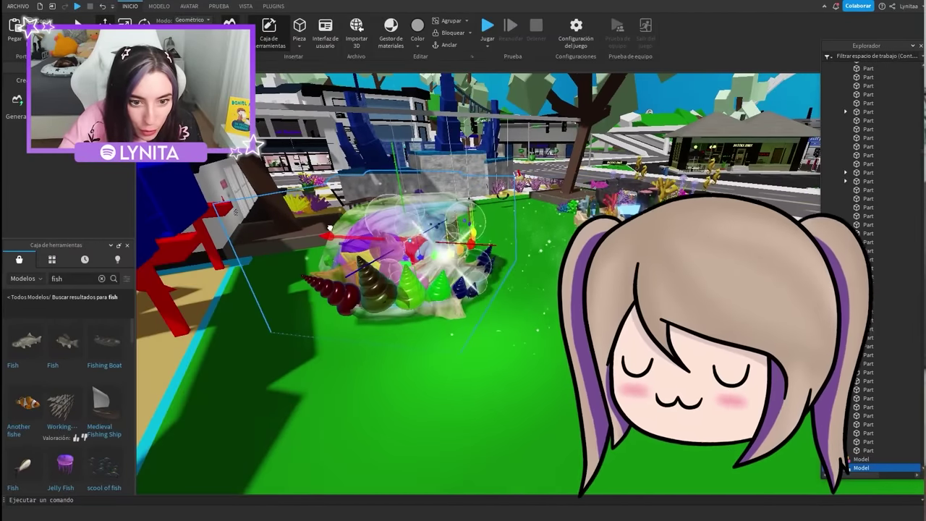
Insert two Jelly Fish models, raising one beside the blue slide and the other above the lawn near the seashell.
{"action": "right_click_drag", "start_coordinate": [499, 271], "coordinate": [514, 307]}
{"action": "key", "text": "w"}
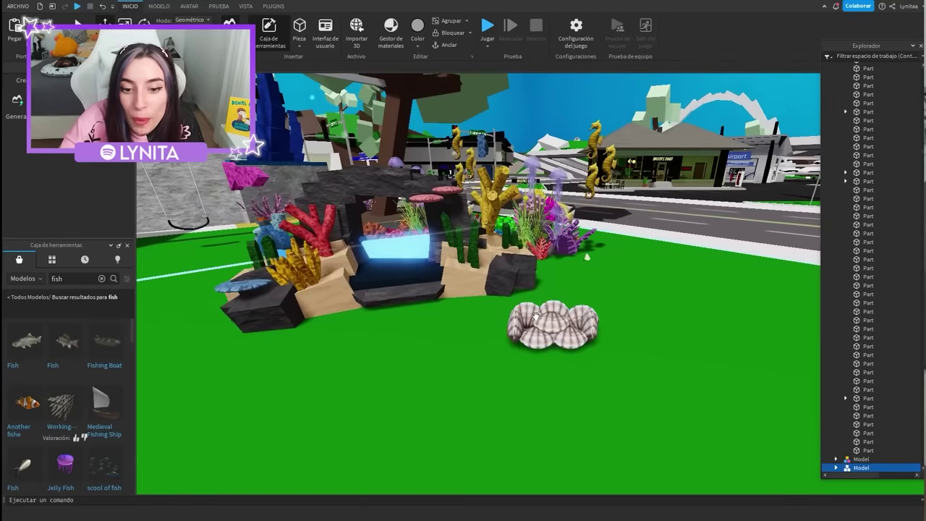
{"action": "key", "text": "w"}
{"action": "right_click_drag", "start_coordinate": [605, 326], "coordinate": [539, 315]}
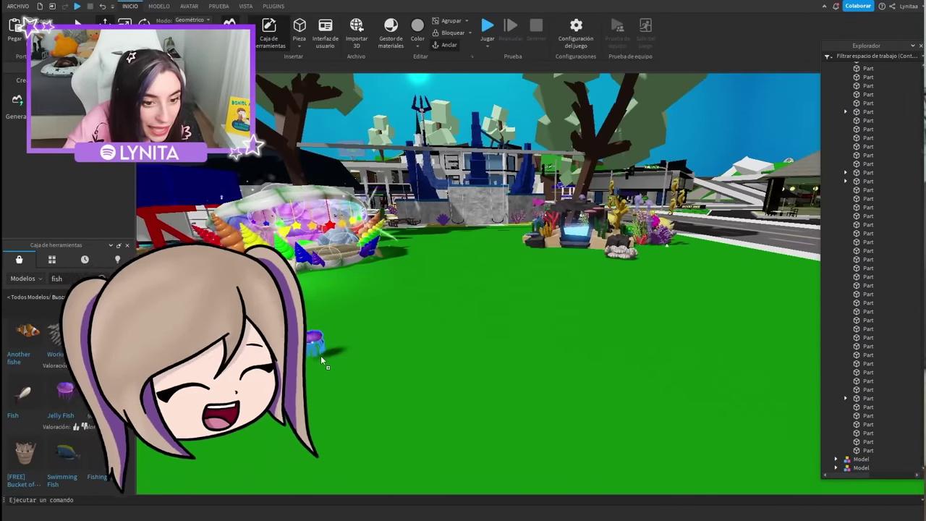
{"action": "left_click_drag", "start_coordinate": [190, 198], "coordinate": [172, 76]}
{"action": "right_click_drag", "start_coordinate": [434, 257], "coordinate": [143, 403]}
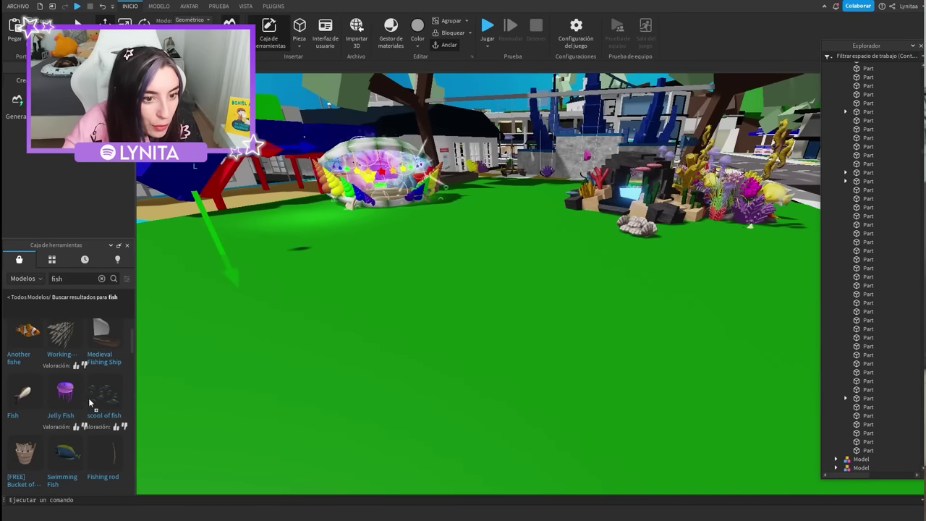
{"action": "left_click_drag", "start_coordinate": [65, 391], "coordinate": [408, 354]}
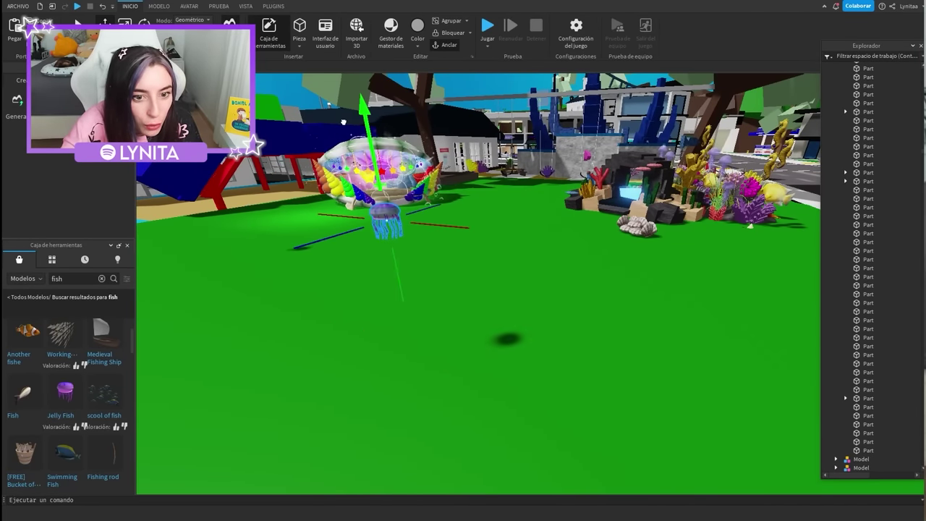
{"action": "key", "text": "d"}
Insert the school of fish and raise it above the lawn between the seashell and the coral reef.
{"action": "left_click_drag", "start_coordinate": [61, 454], "coordinate": [480, 292]}
{"action": "left_click_drag", "start_coordinate": [429, 277], "coordinate": [430, 278]}
{"action": "left_click_drag", "start_coordinate": [436, 329], "coordinate": [431, 288]}
{"action": "key", "text": "a"}
{"action": "key", "text": "a"}
{"action": "key", "text": "s"}
{"action": "key", "text": "d"}
{"action": "right_click_drag", "start_coordinate": [458, 340], "coordinate": [458, 340]}
{"action": "key", "text": "w"}
Insert the Gold Fish [HD] model, raise it above the lawn and activate the Scale tool.
{"action": "scroll", "coordinate": [76, 461], "scroll_direction": "down", "scroll_amount": 1}
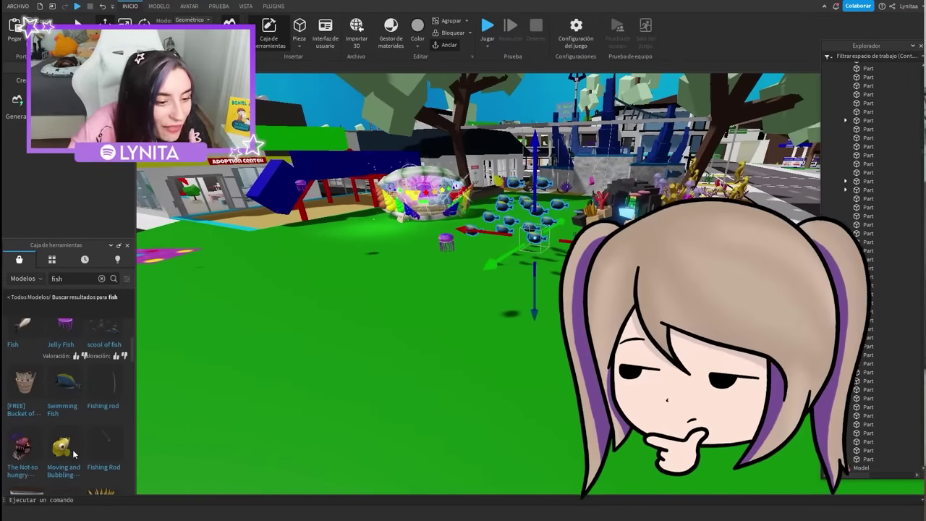
{"action": "scroll", "coordinate": [92, 420], "scroll_direction": "down", "scroll_amount": 3}
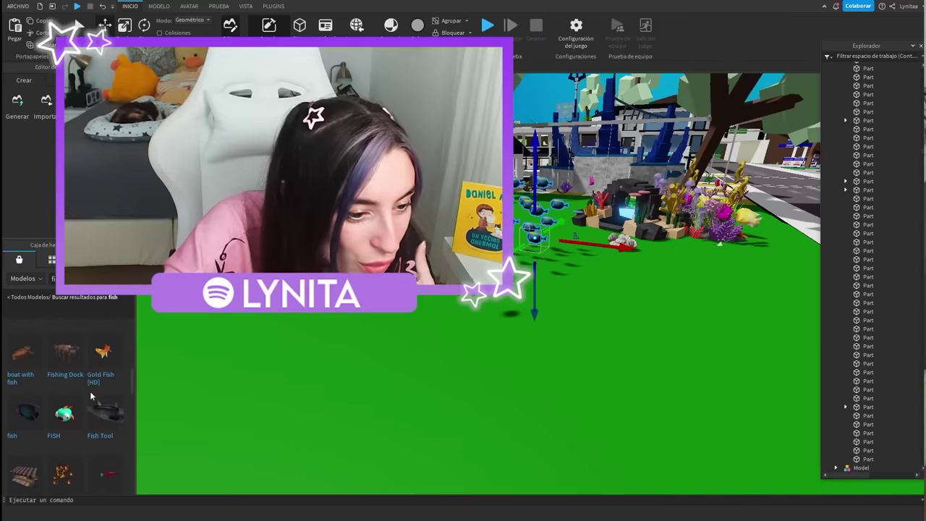
{"action": "left_click_drag", "start_coordinate": [131, 359], "coordinate": [463, 412]}
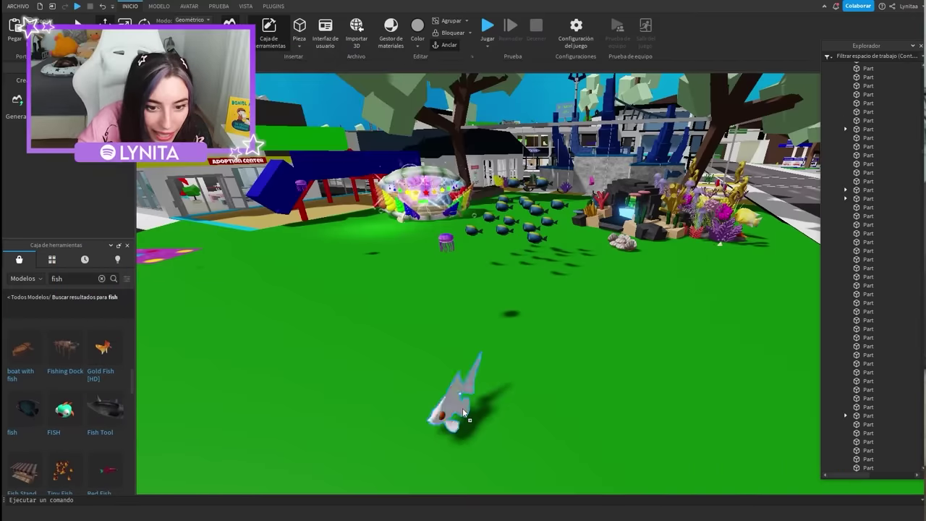
{"action": "key", "text": "f"}
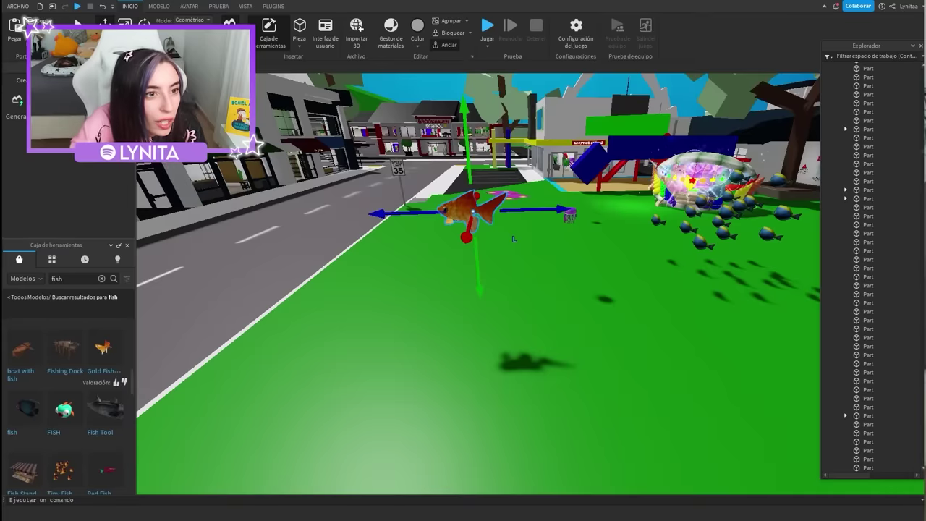
{"action": "key", "text": "ctrl+3"}
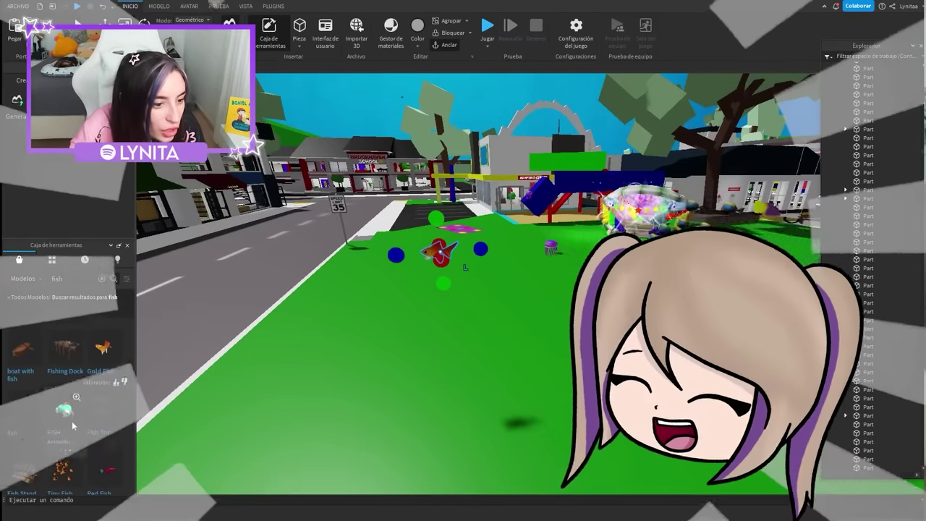
Insert the Tiny Fish Group model, raise it above the street beside the lawn and rotate it.
{"action": "scroll", "coordinate": [94, 445], "scroll_direction": "down", "scroll_amount": 3}
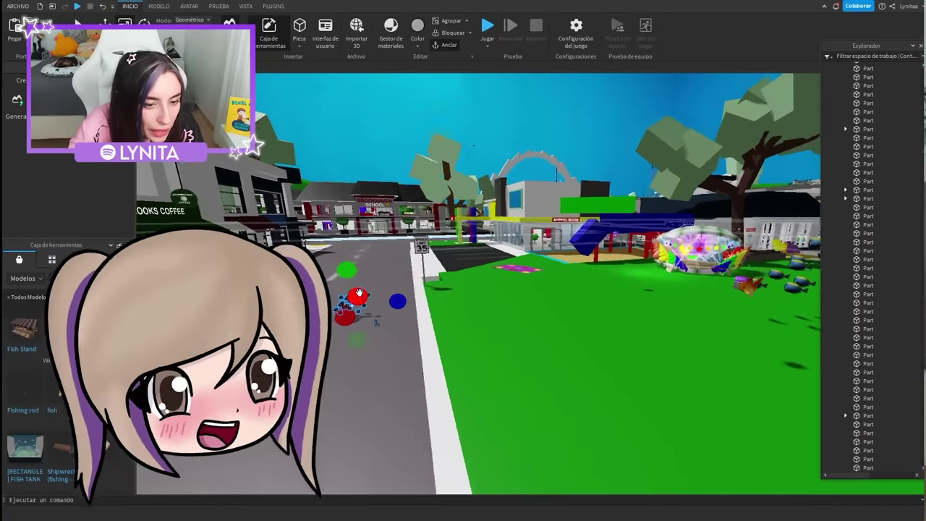
{"action": "scroll", "coordinate": [359, 292], "scroll_direction": "up", "scroll_amount": 8}
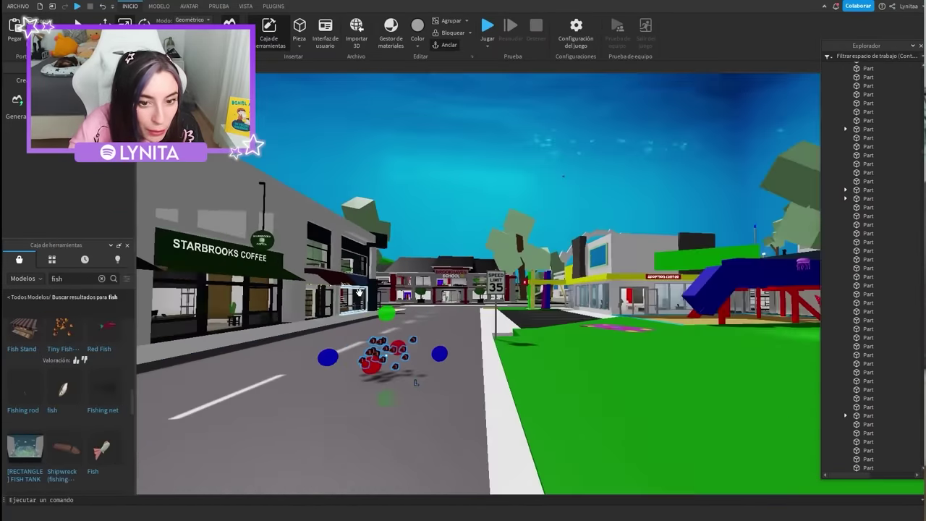
{"action": "scroll", "coordinate": [386, 361], "scroll_direction": "up", "scroll_amount": 3}
{"action": "right_click_drag", "start_coordinate": [386, 376], "coordinate": [409, 426]}
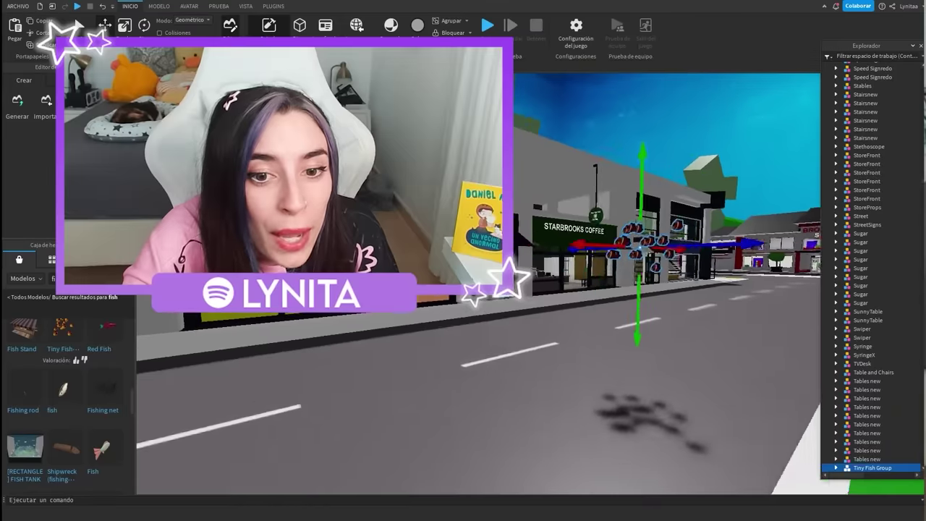
{"action": "right_click_drag", "start_coordinate": [550, 362], "coordinate": [510, 362]}
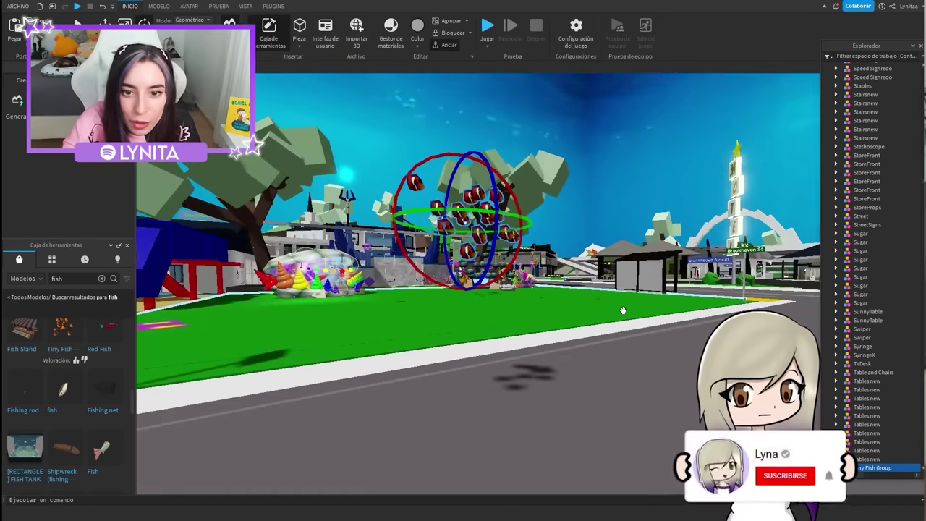
{"action": "right_click_drag", "start_coordinate": [623, 310], "coordinate": [623, 311]}
{"action": "key", "text": "w"}
{"action": "key", "text": "s"}
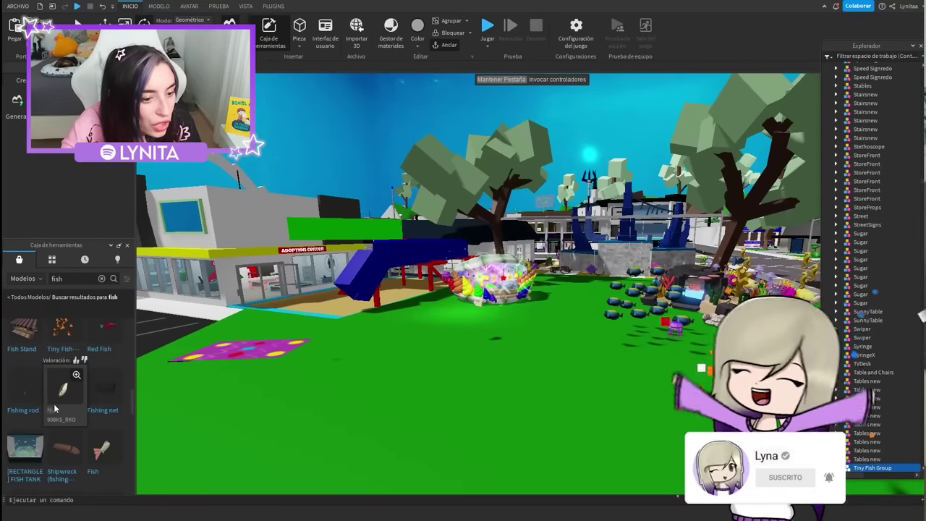
Insert the Star Fish model, rotate it to lie flat and lower it onto the lawn near the sandbox.
{"action": "scroll", "coordinate": [56, 407], "scroll_direction": "down", "scroll_amount": 5}
{"action": "scroll", "coordinate": [82, 434], "scroll_direction": "down", "scroll_amount": 1}
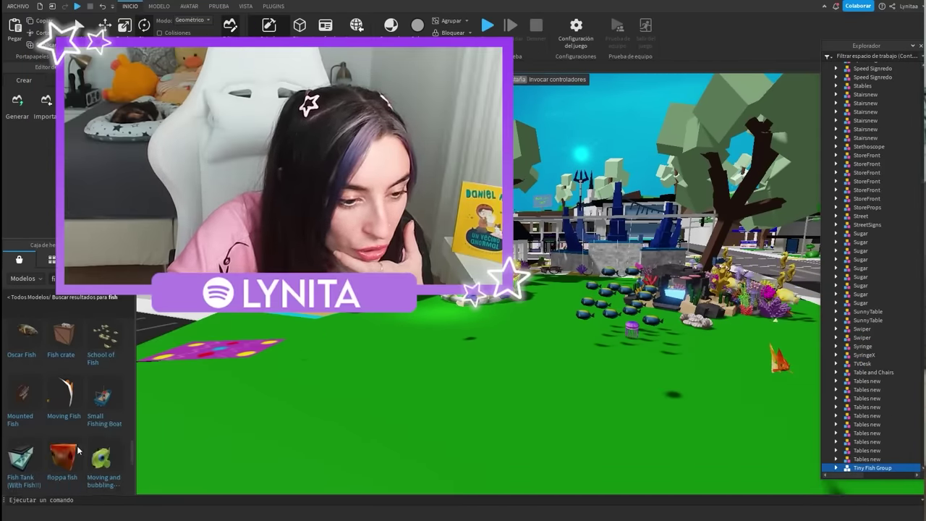
{"action": "scroll", "coordinate": [78, 450], "scroll_direction": "down", "scroll_amount": 2}
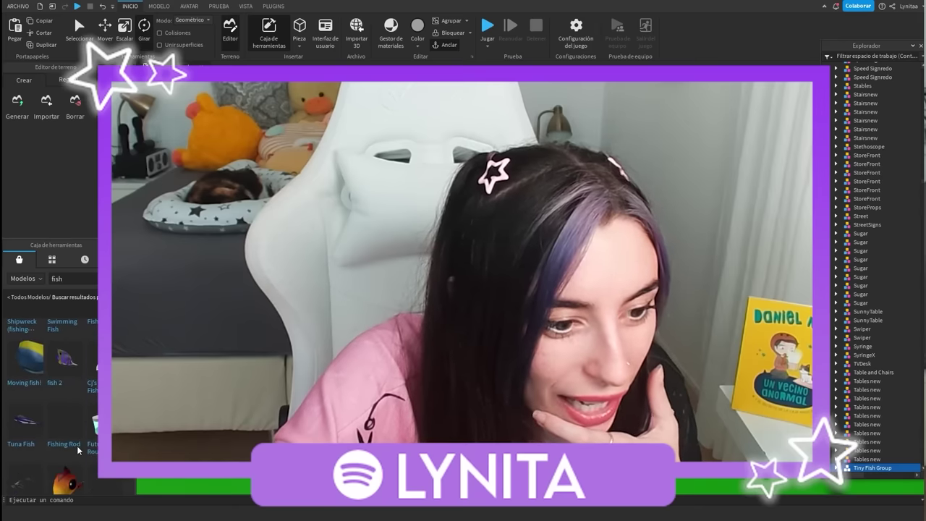
{"action": "scroll", "coordinate": [76, 445], "scroll_direction": "down", "scroll_amount": 3}
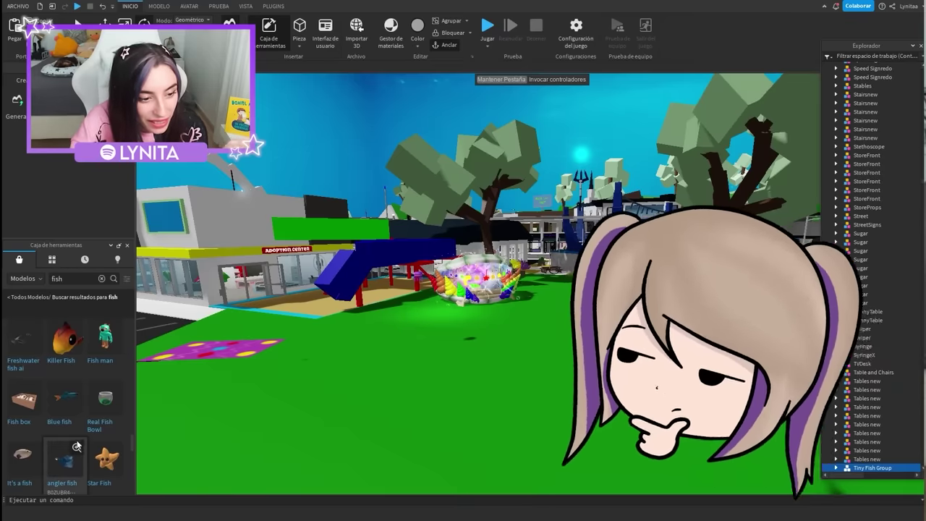
{"action": "left_click_drag", "start_coordinate": [77, 450], "coordinate": [351, 437]}
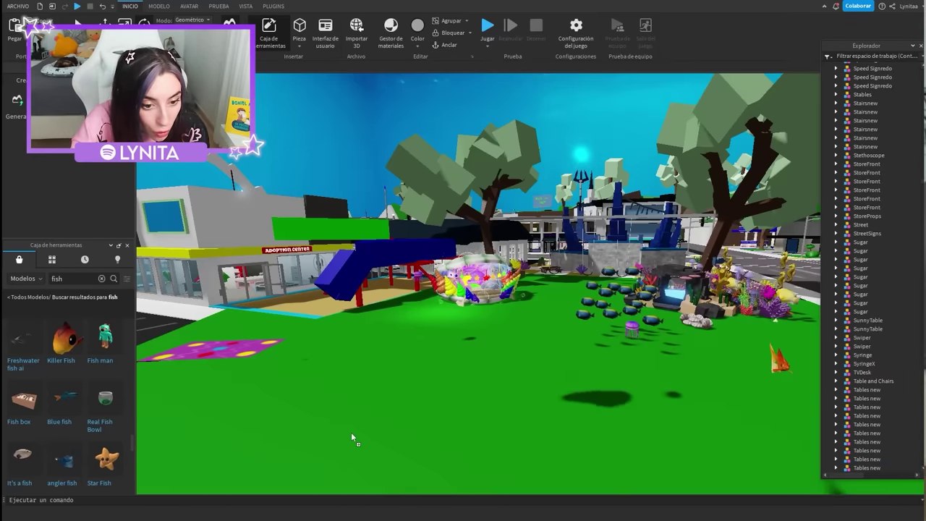
{"action": "left_click_drag", "start_coordinate": [380, 372], "coordinate": [343, 327]}
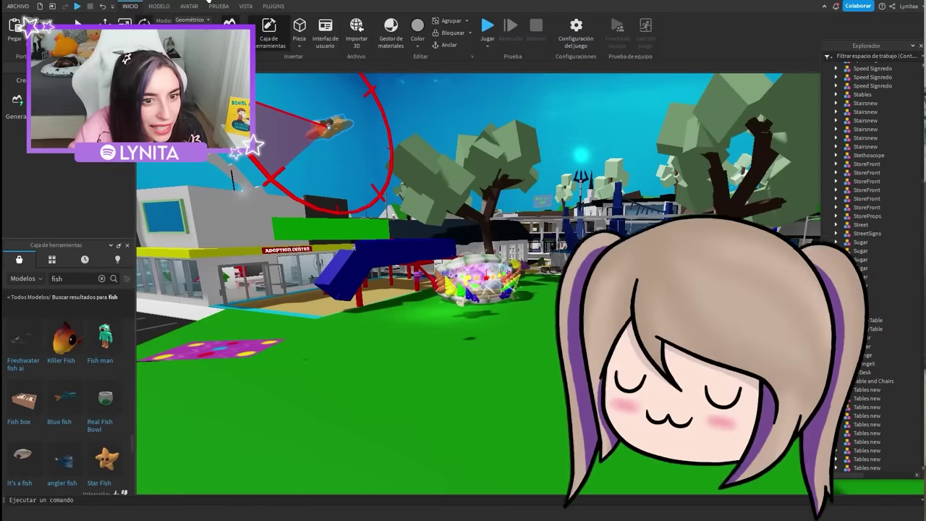
{"action": "left_click_drag", "start_coordinate": [402, 148], "coordinate": [374, 215]}
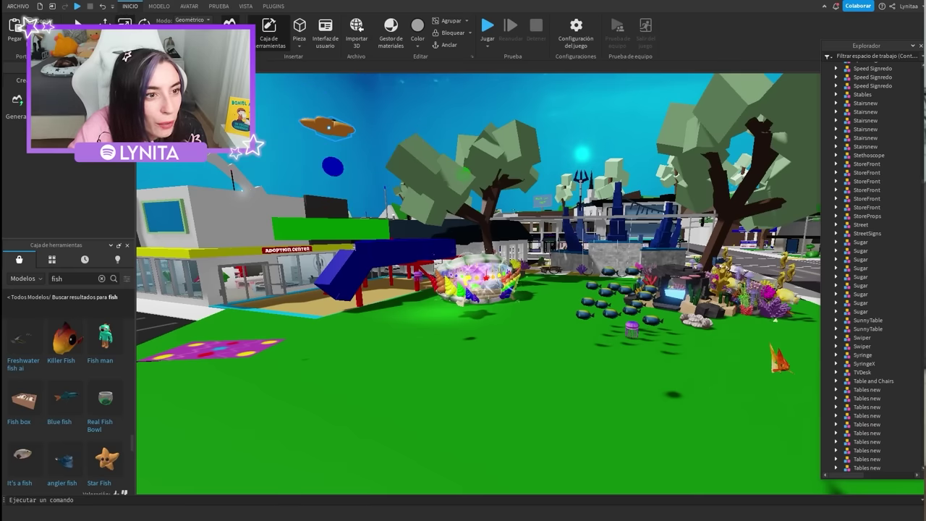
{"action": "left_click_drag", "start_coordinate": [327, 121], "coordinate": [382, 344]}
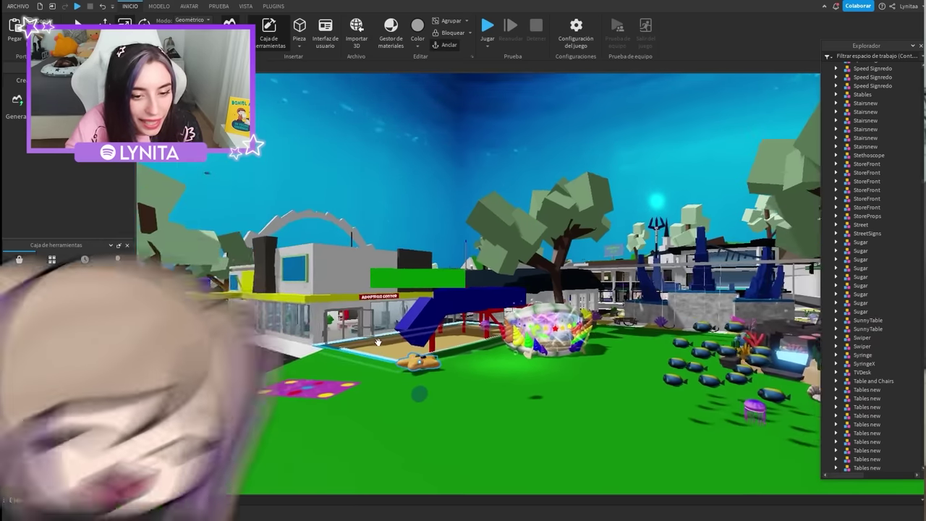
Reposition the starfish on the lawn between the purple patterned towel and the giant seashell.
{"action": "key", "text": "f"}
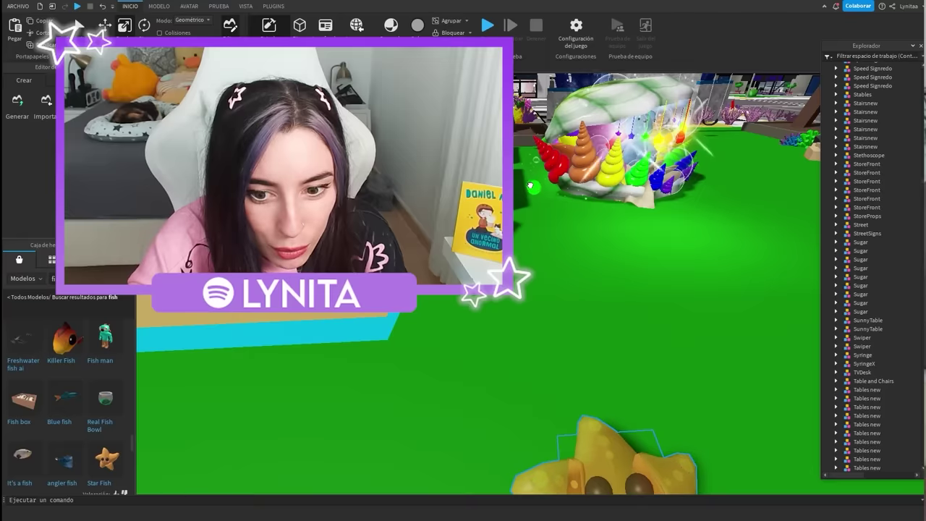
{"action": "right_click_drag", "start_coordinate": [525, 252], "coordinate": [529, 251]}
{"action": "left_click_drag", "start_coordinate": [529, 250], "coordinate": [344, 206]}
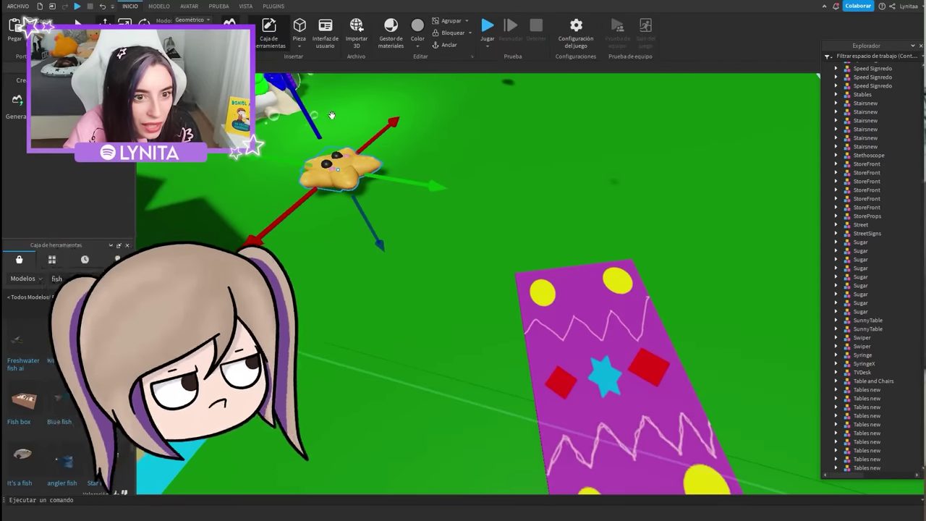
{"action": "left_click_drag", "start_coordinate": [309, 110], "coordinate": [316, 122]}
{"action": "right_click_drag", "start_coordinate": [467, 211], "coordinate": [468, 209]}
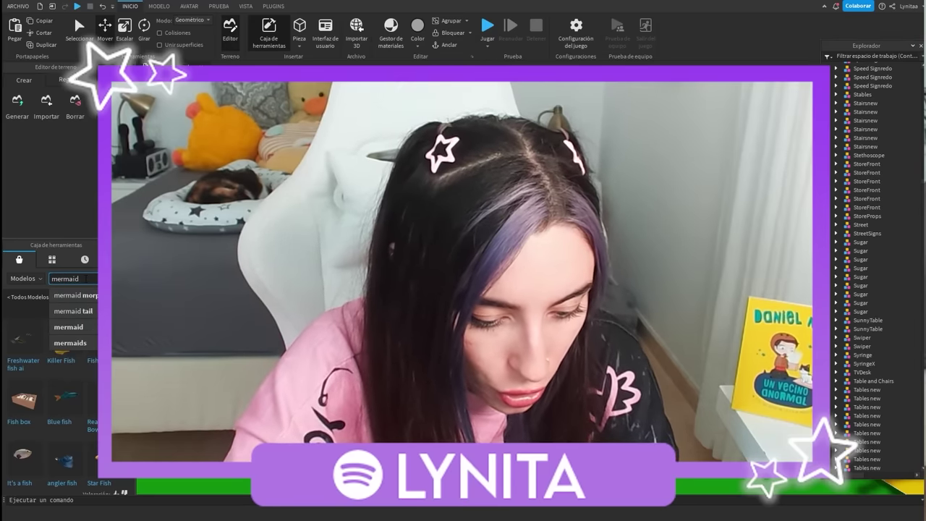
Search the models for "mermaid cove" and insert the mermaid cove on the grass plot across the road.
{"action": "type", "text": "ve"}
{"action": "key", "text": "Return"}
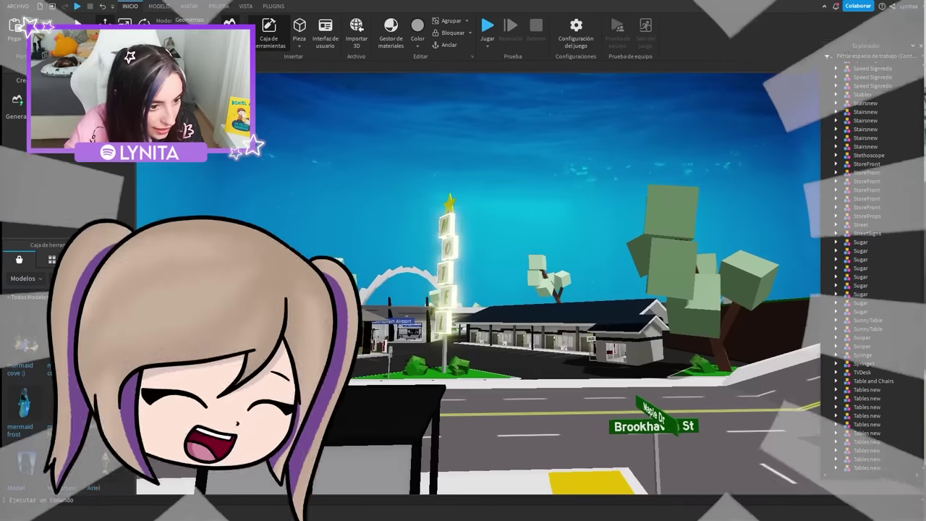
{"action": "right_click_drag", "start_coordinate": [506, 354], "coordinate": [604, 381]}
{"action": "key", "text": "w"}
{"action": "right_click_drag", "start_coordinate": [246, 417], "coordinate": [230, 436]}
{"action": "key", "text": "w"}
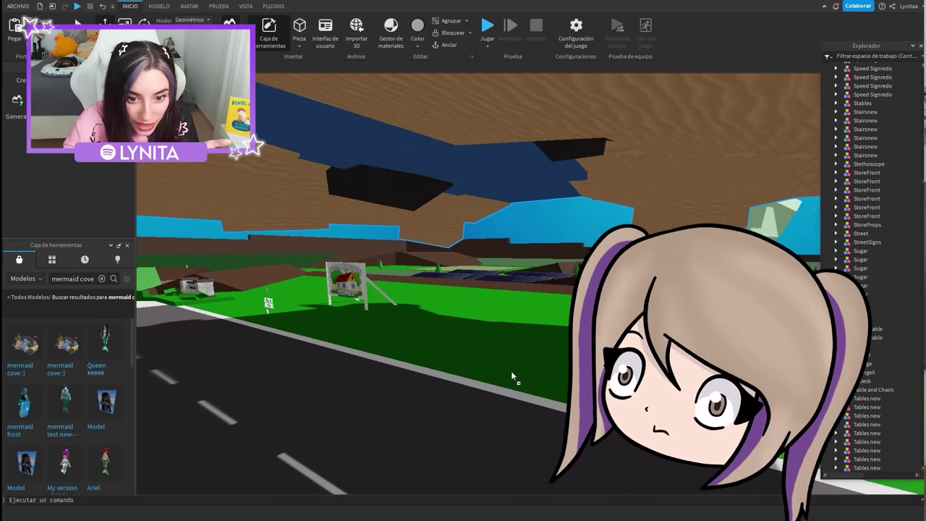
{"action": "left_click_drag", "start_coordinate": [510, 370], "coordinate": [511, 372]}
Examine the mermaid cove inside and out, including its shell bed, seahorses and corals.
{"action": "key", "text": "w"}
{"action": "right_click_drag", "start_coordinate": [510, 372], "coordinate": [511, 372]}
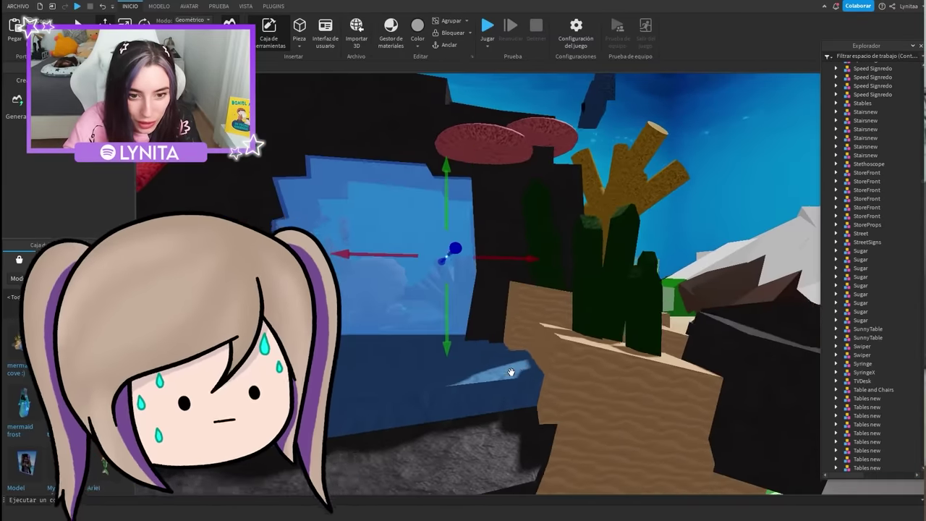
{"action": "key", "text": "s"}
{"action": "right_click_drag", "start_coordinate": [510, 371], "coordinate": [511, 371]}
{"action": "key", "text": "w"}
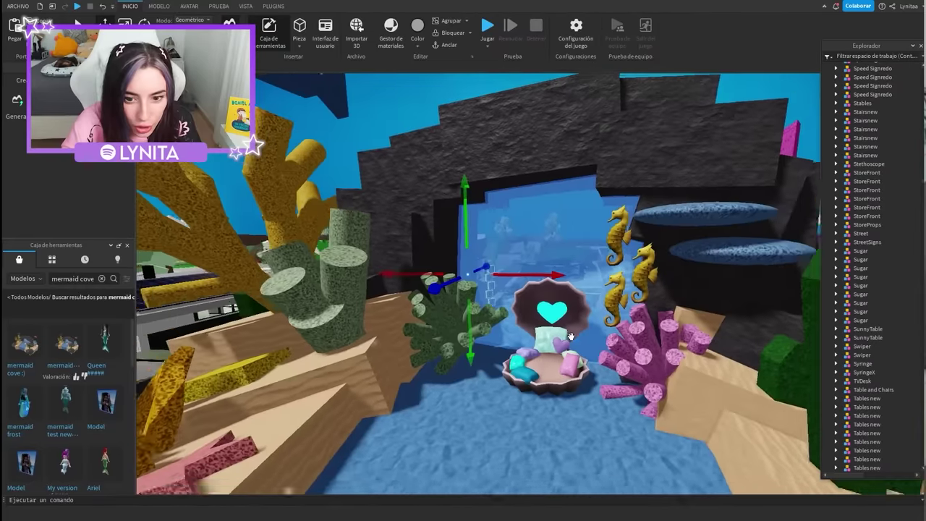
{"action": "key", "text": "w"}
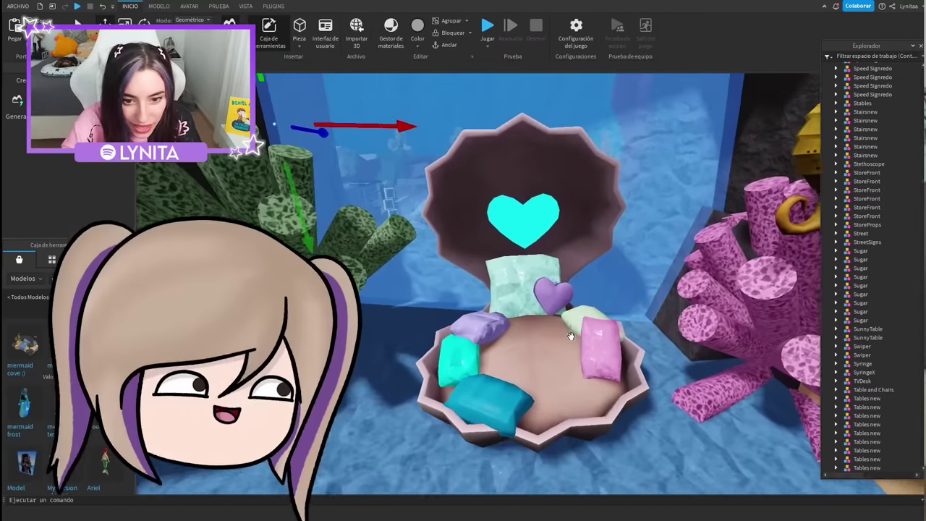
{"action": "right_click_drag", "start_coordinate": [571, 335], "coordinate": [570, 336]}
{"action": "key", "text": "s"}
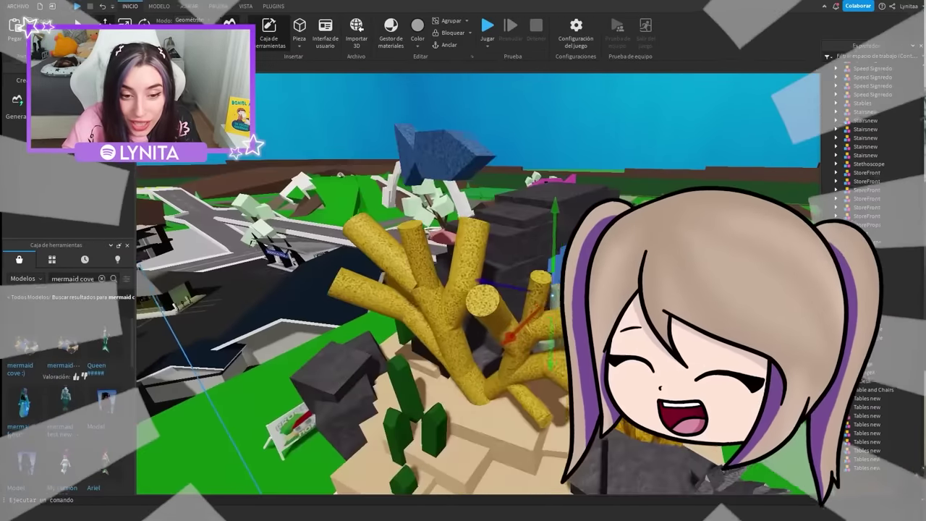
{"action": "key", "text": "s"}
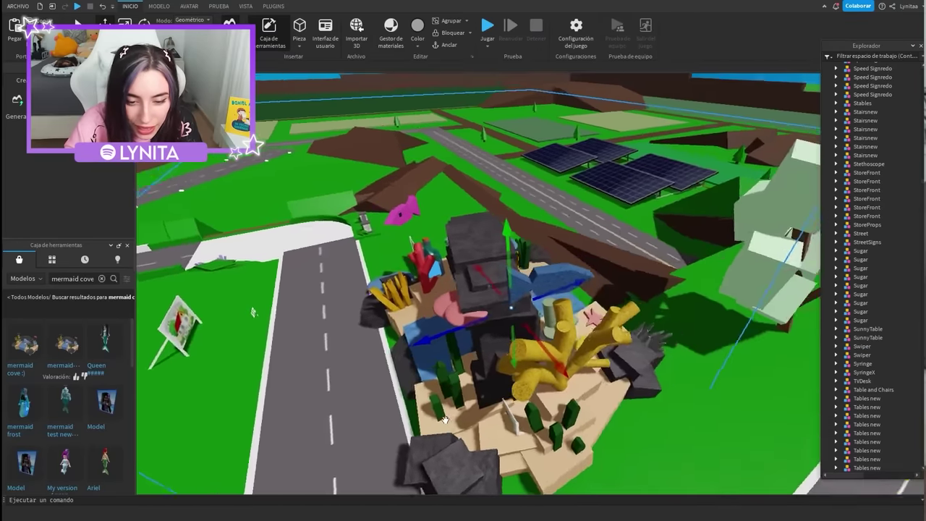
Position the mermaid cove on the grass corner plot between the roads and check its placement.
{"action": "key", "text": "f"}
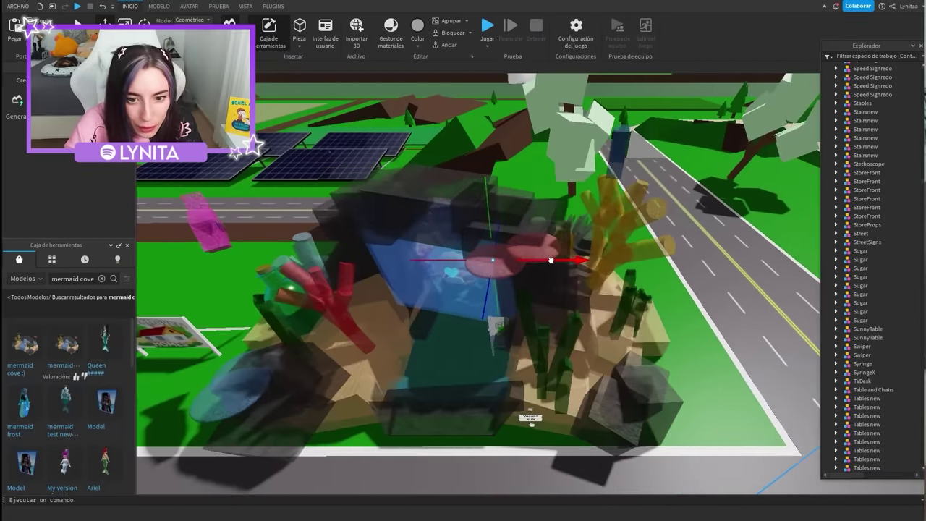
{"action": "right_click_drag", "start_coordinate": [502, 372], "coordinate": [502, 373]}
{"action": "scroll", "coordinate": [503, 372], "scroll_direction": "up", "scroll_amount": 4}
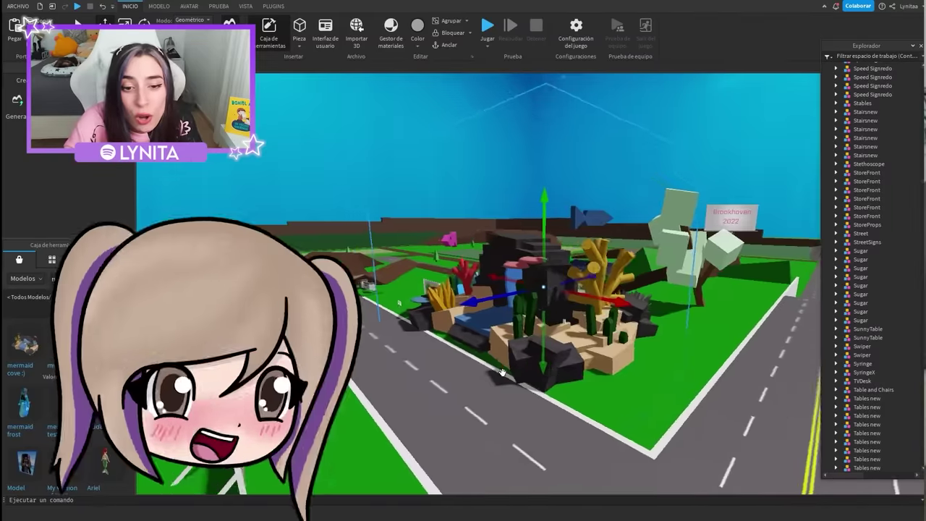
{"action": "right_click_drag", "start_coordinate": [502, 371], "coordinate": [502, 371]}
{"action": "scroll", "coordinate": [502, 372], "scroll_direction": "down", "scroll_amount": 5}
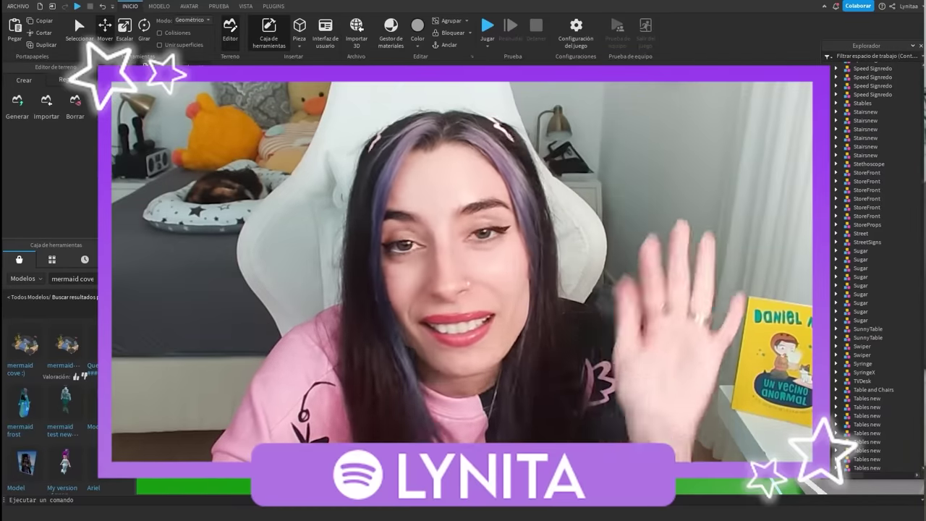
{"action": "right_click_drag", "start_coordinate": [512, 436], "coordinate": [512, 434]}
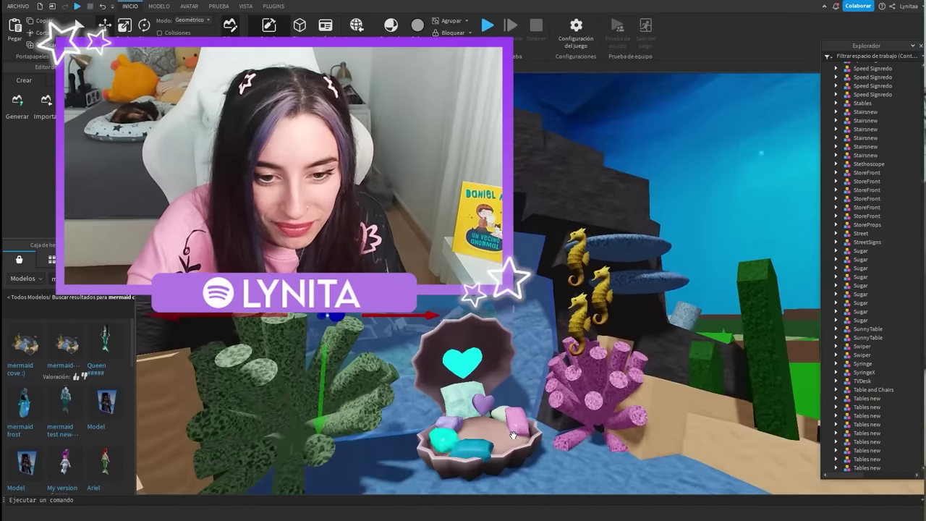